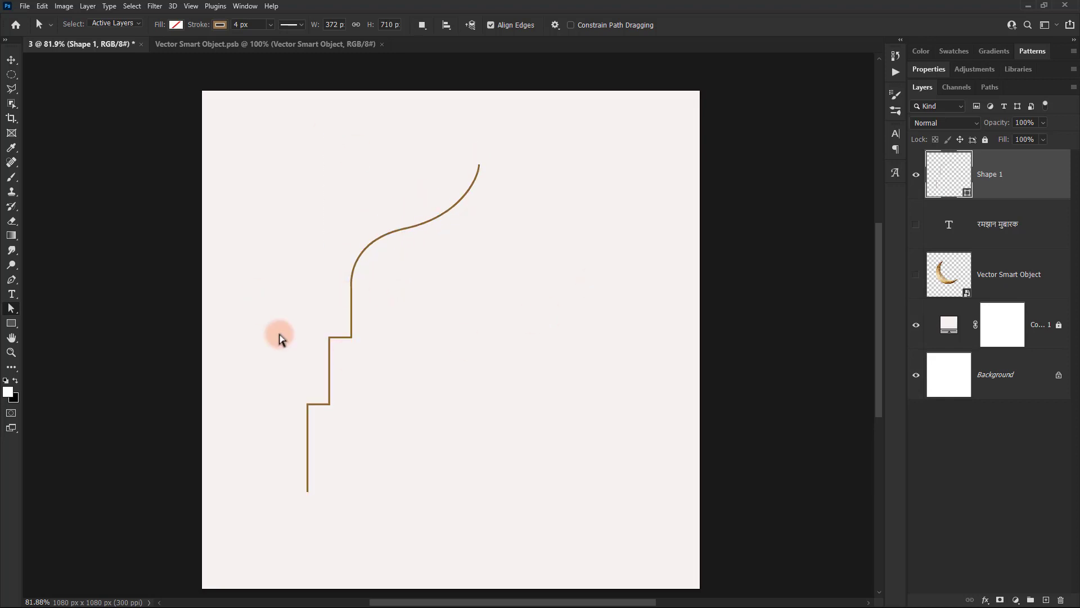
Duplicate the half-arch shape and flip the copy horizontally to form a symmetrical dome arch.
scroll(296, 419, up, 5)
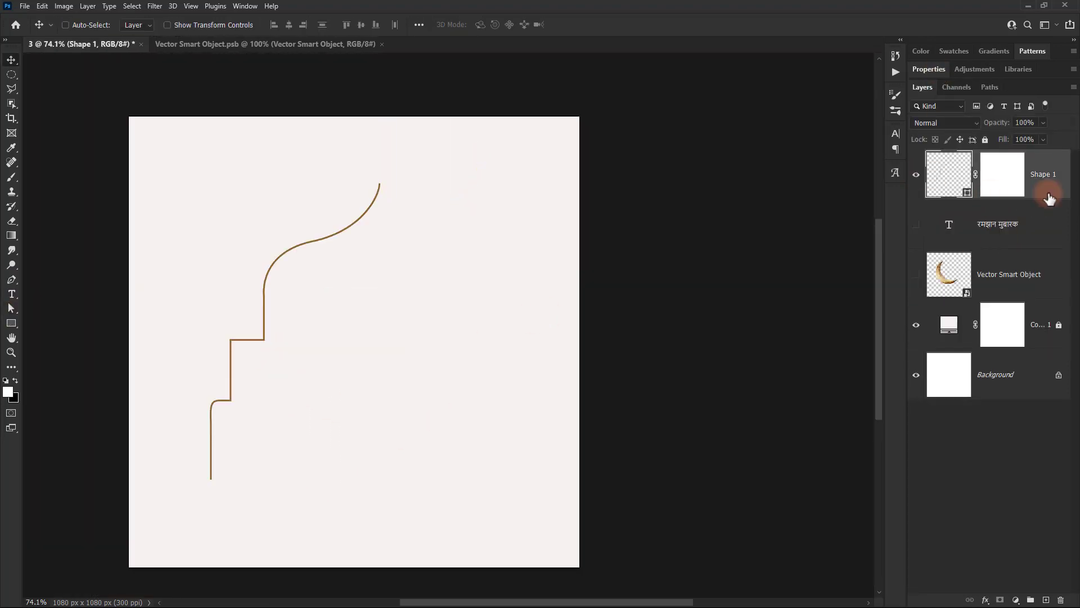
key(ctrl+j)
key(ctrl+t)
click(347, 450)
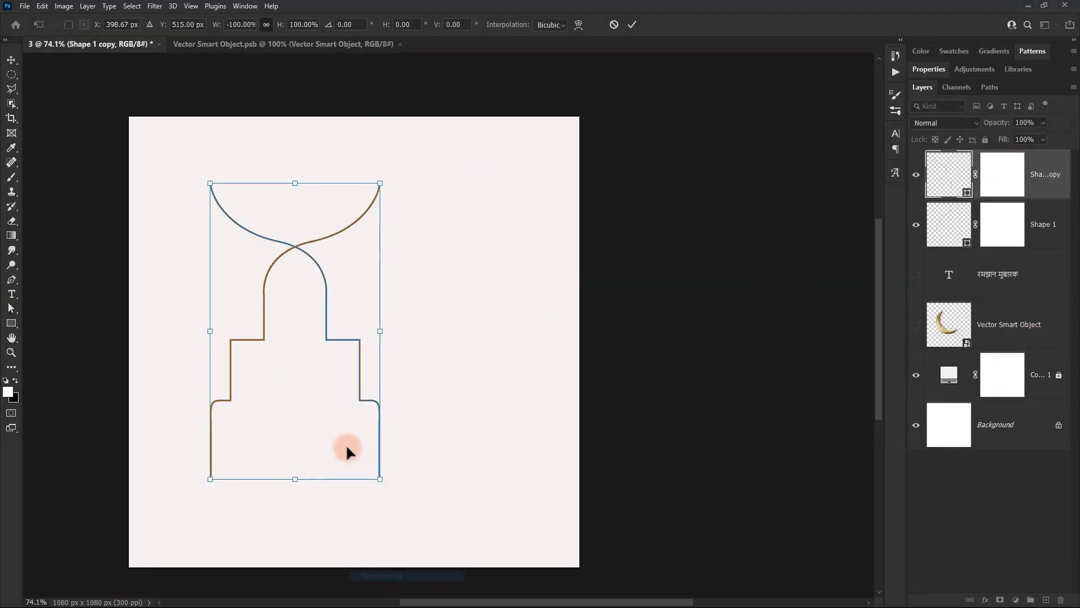
click(172, 25)
Give the arch a brown outline stroke and group both halves as Group 1.
click(106, 82)
key(v)
ctrl+click(954, 222)
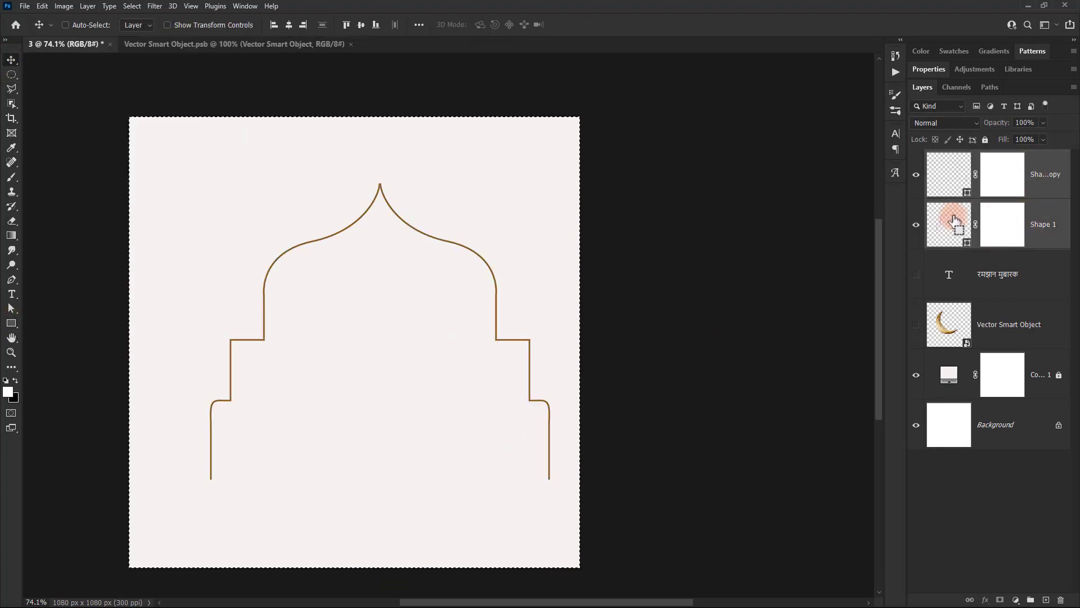
right_click(1050, 239)
click(957, 218)
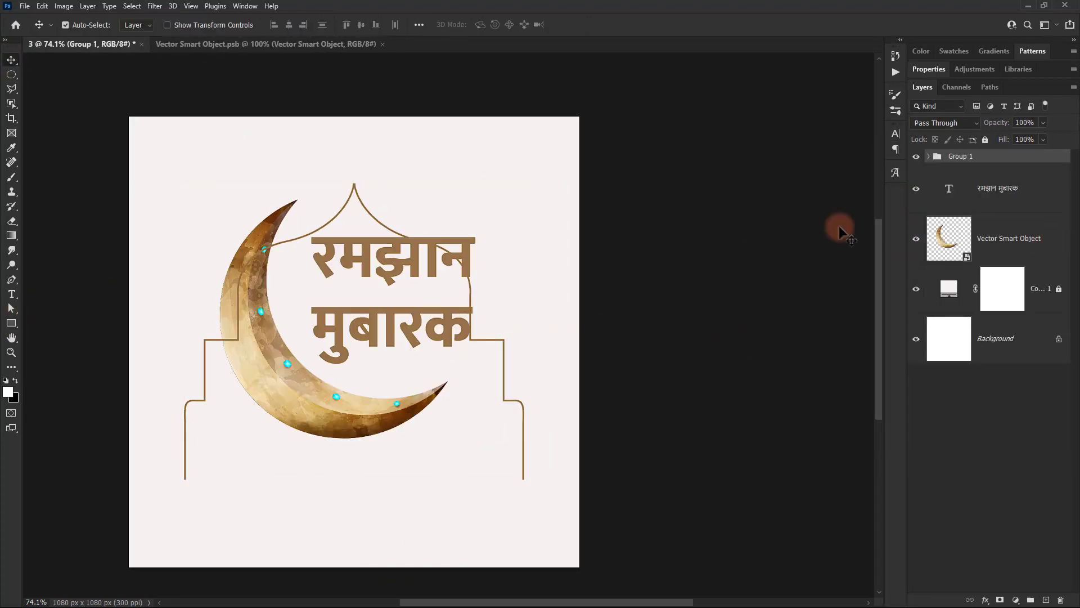
Move the arch group below the crescent and fade its bottom with a foreground-to-transparent gradient mask.
drag(1004, 157, 1009, 307)
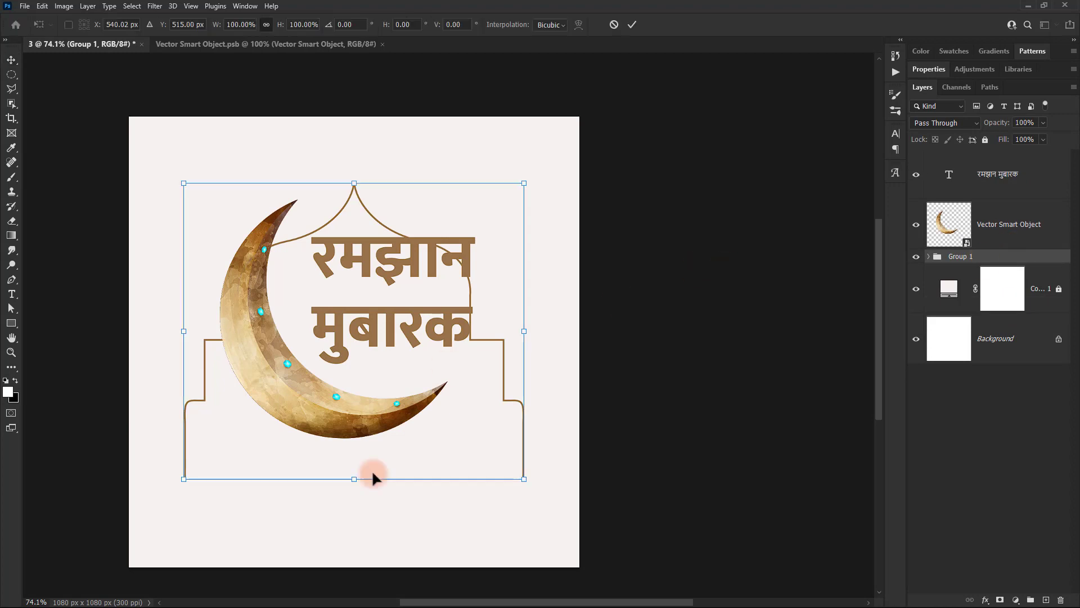
key(Return)
click(1000, 599)
click(11, 235)
click(67, 25)
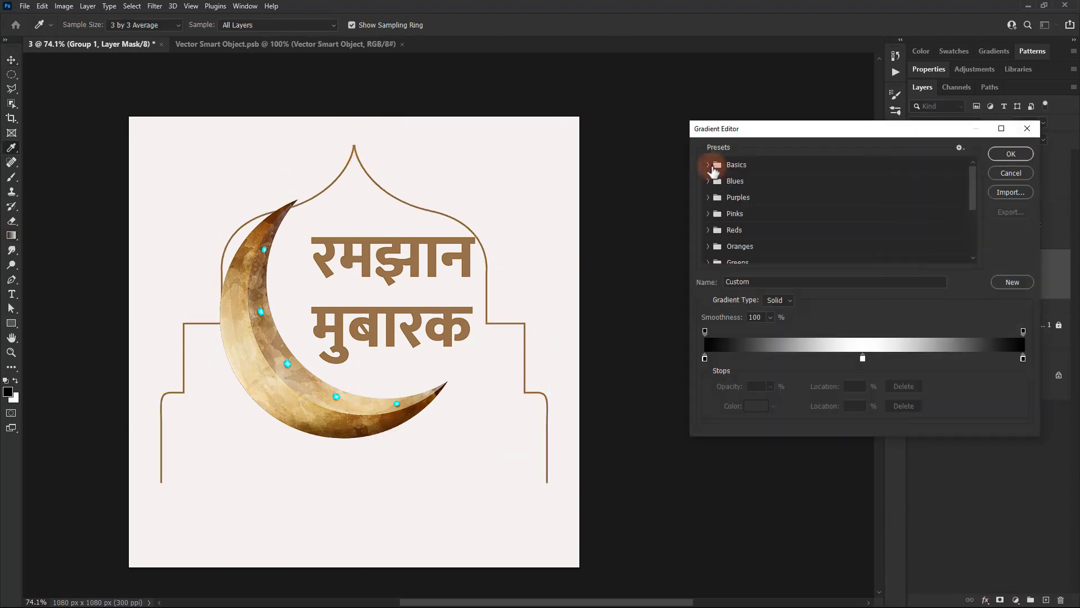
click(741, 181)
click(1010, 153)
drag(597, 489, 597, 336)
Tint the arch group light gold with a Color Overlay layer style.
double_click(931, 282)
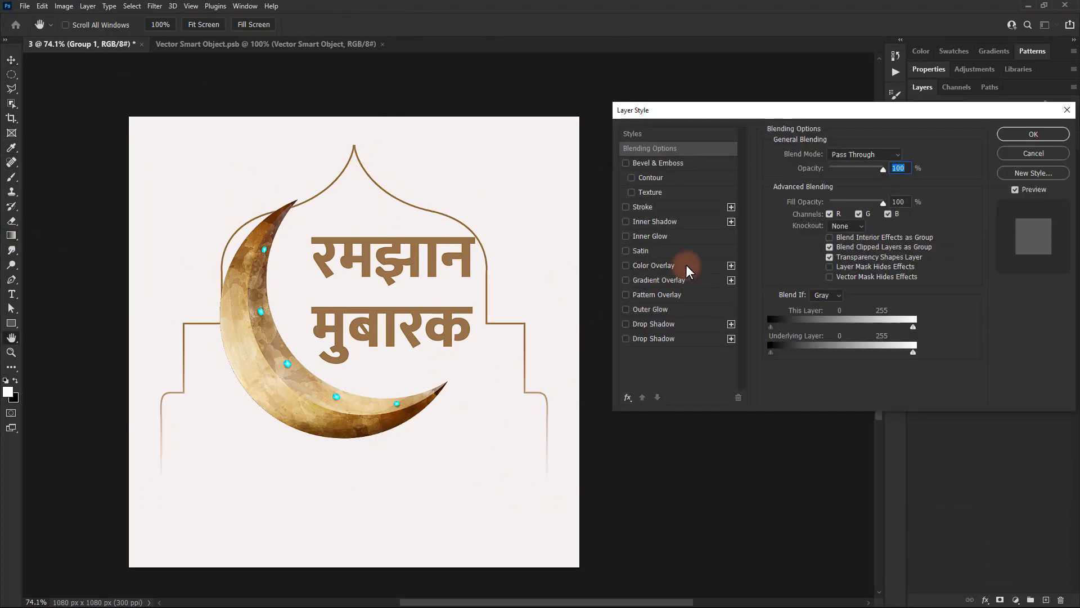
click(642, 265)
click(869, 155)
click(788, 295)
click(282, 404)
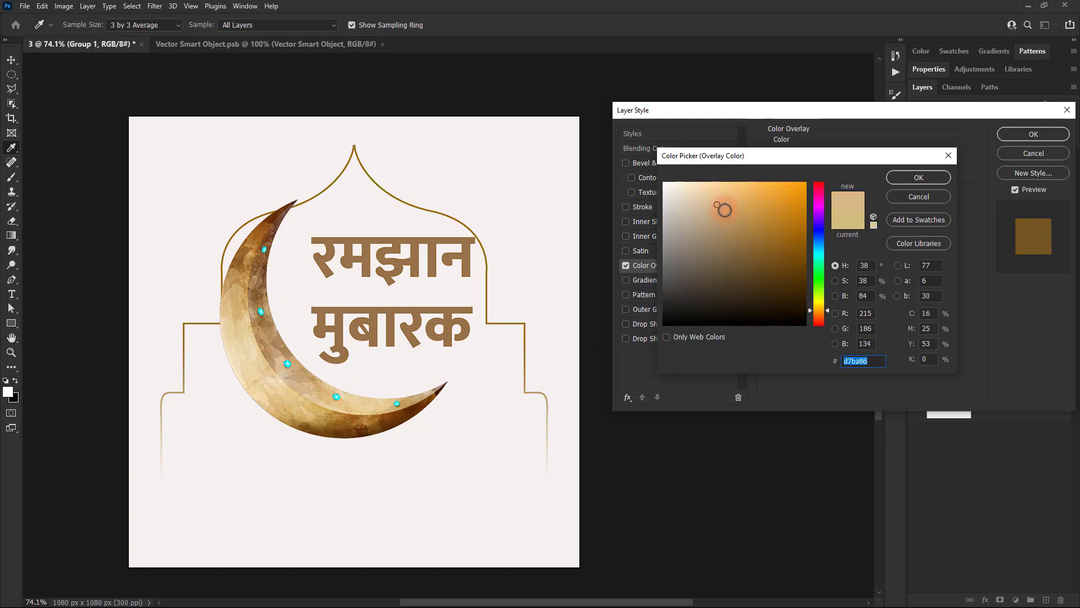
click(919, 178)
click(833, 153)
click(844, 158)
click(900, 151)
click(284, 387)
click(919, 178)
click(1034, 134)
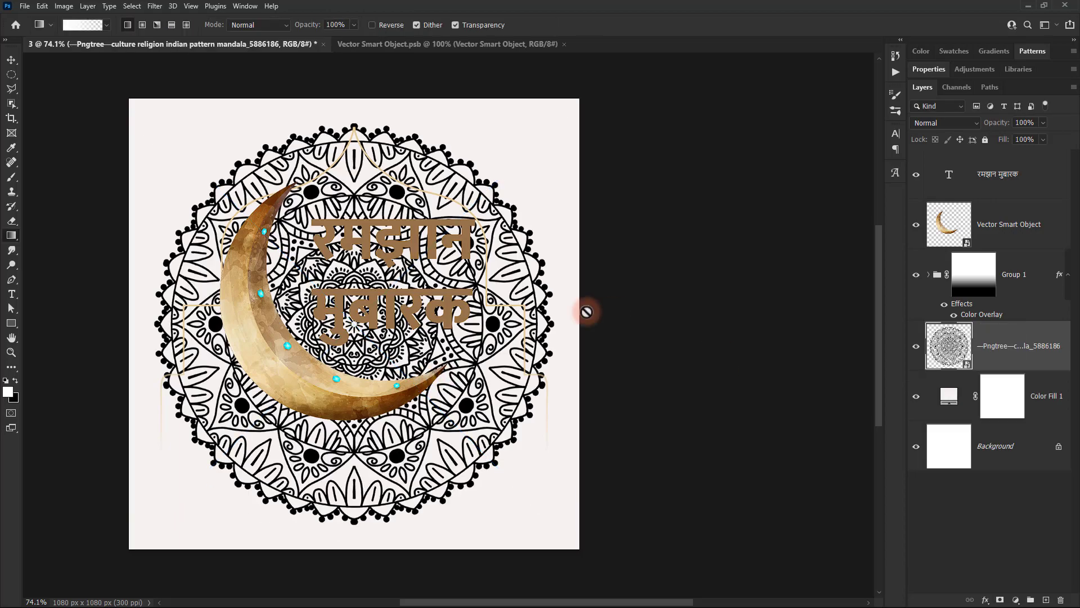
Enlarge the mandala to cover the canvas, set it to Overlay blending and mask it.
key(ctrl+t)
key(ctrl+minus)
drag(396, 345, 396, 445)
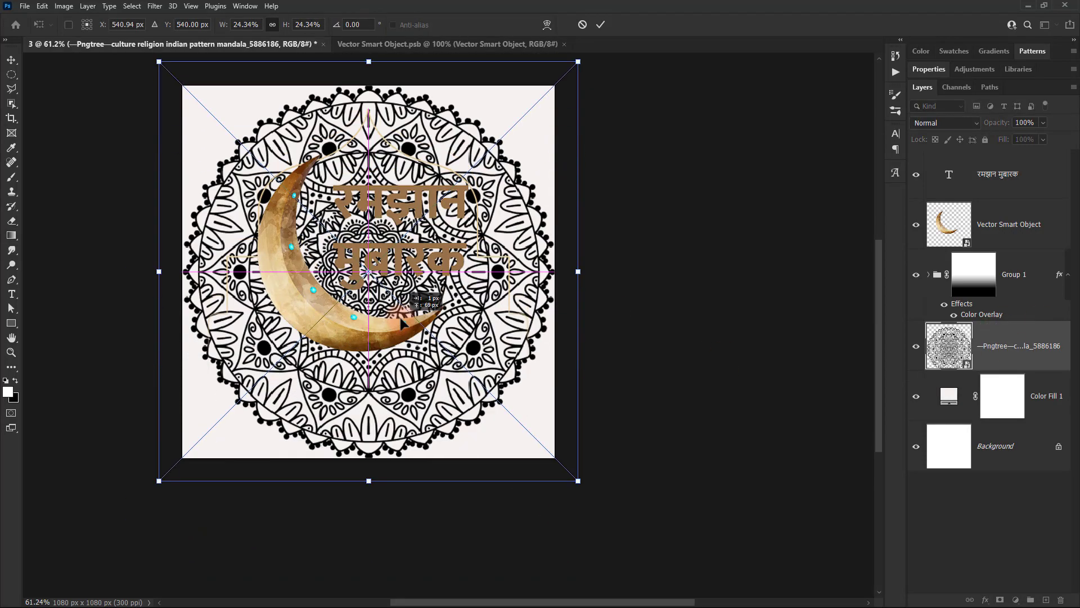
key(Return)
key(alt+shift+o)
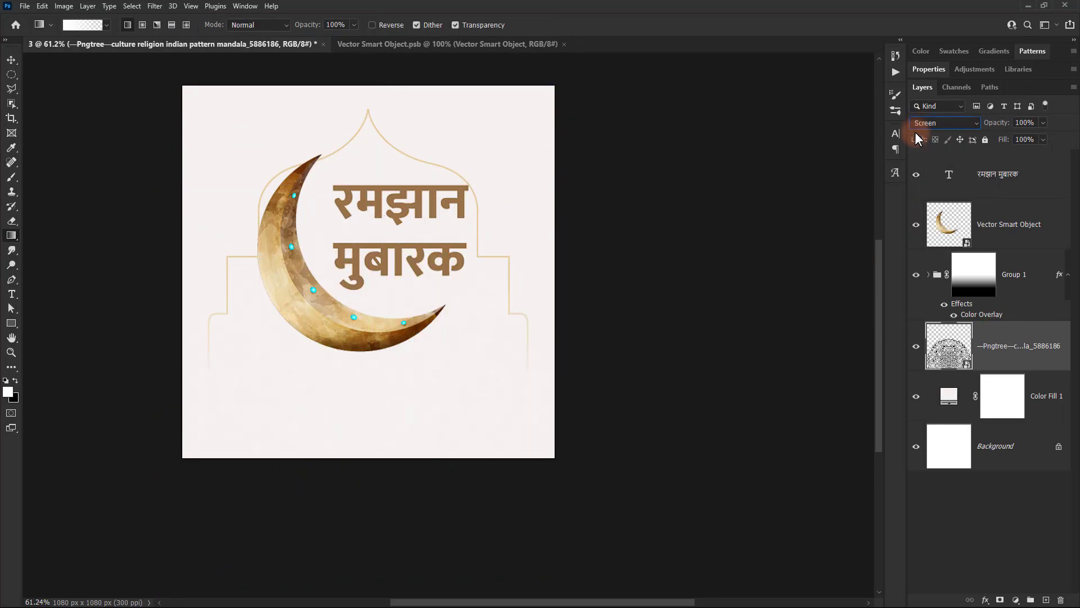
key(Return)
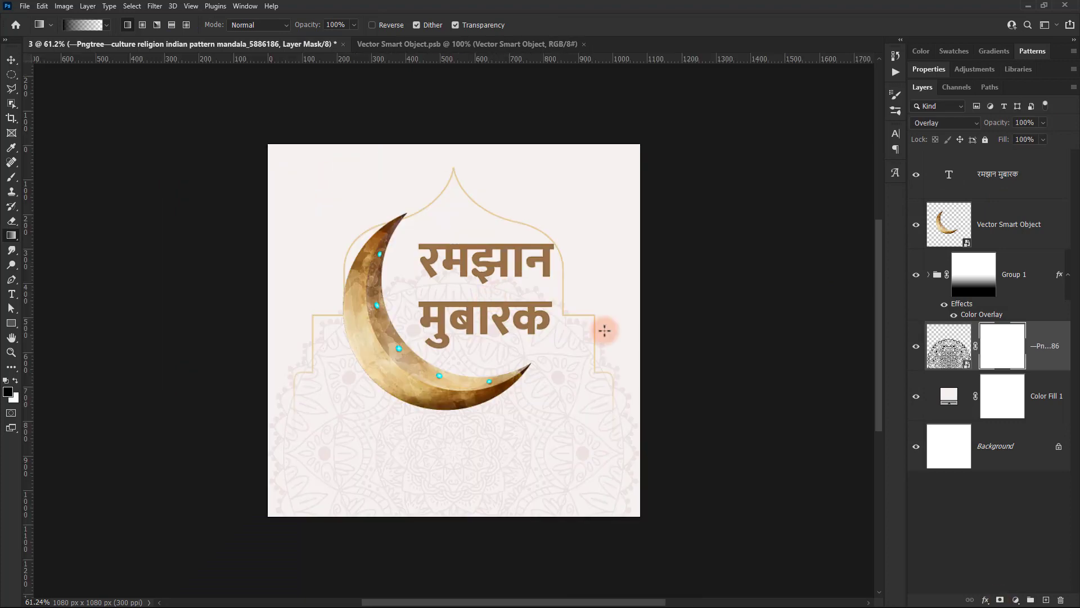
Rotate the mandala into the top-right corner and copy it into the remaining corners.
key(ctrl+t)
drag(530, 352, 500, 309)
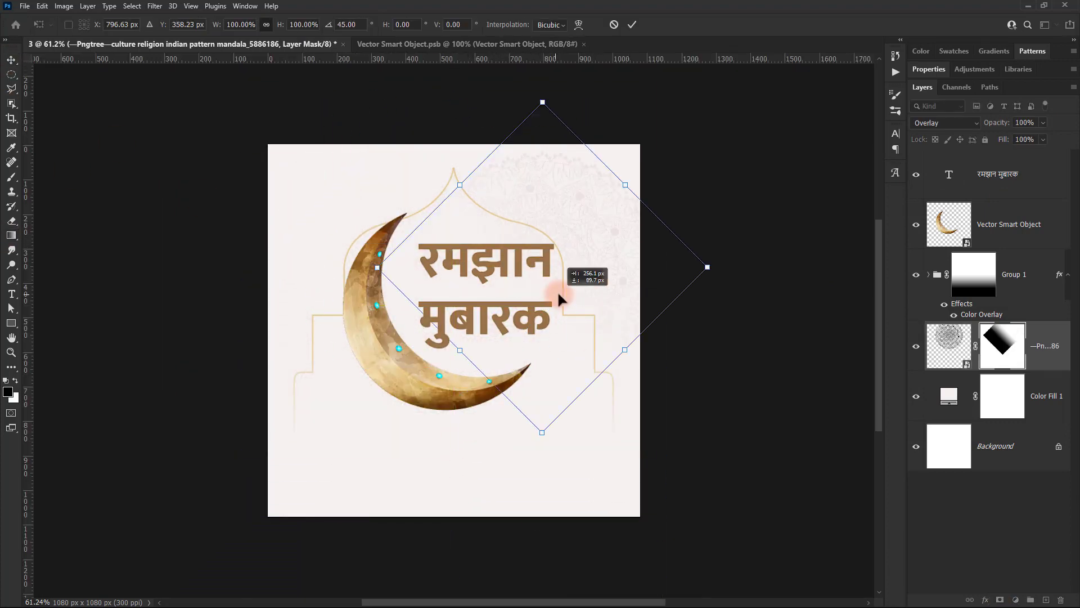
key(ctrl+j)
scroll(514, 351, up, 2)
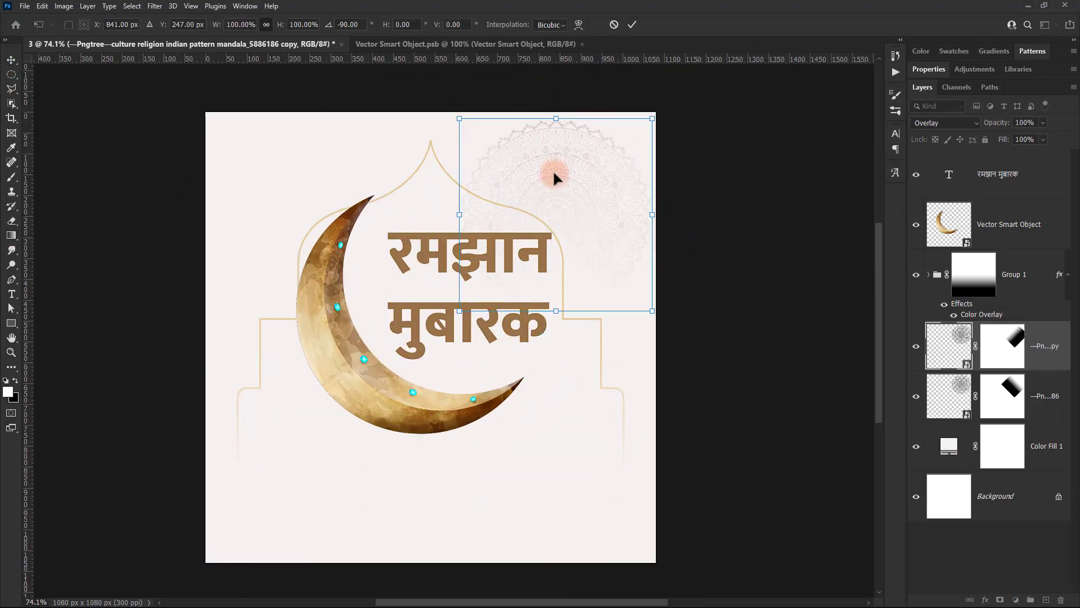
drag(531, 221, 538, 469)
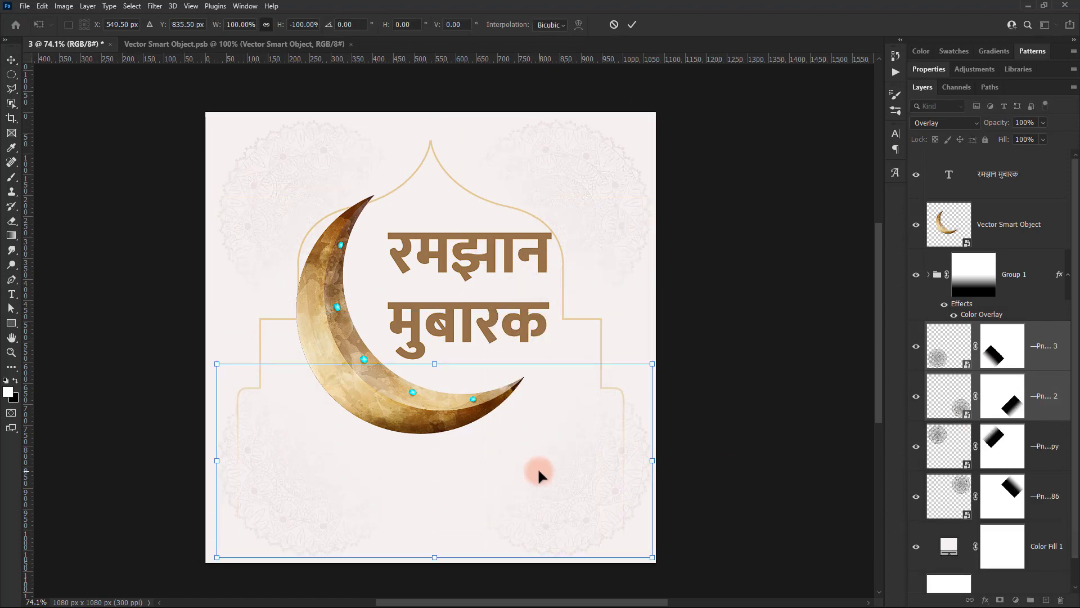
shift+click(1041, 495)
Group the four corner mandala layers into Group 2.
key(ctrl+g)
key(ctrl+j)
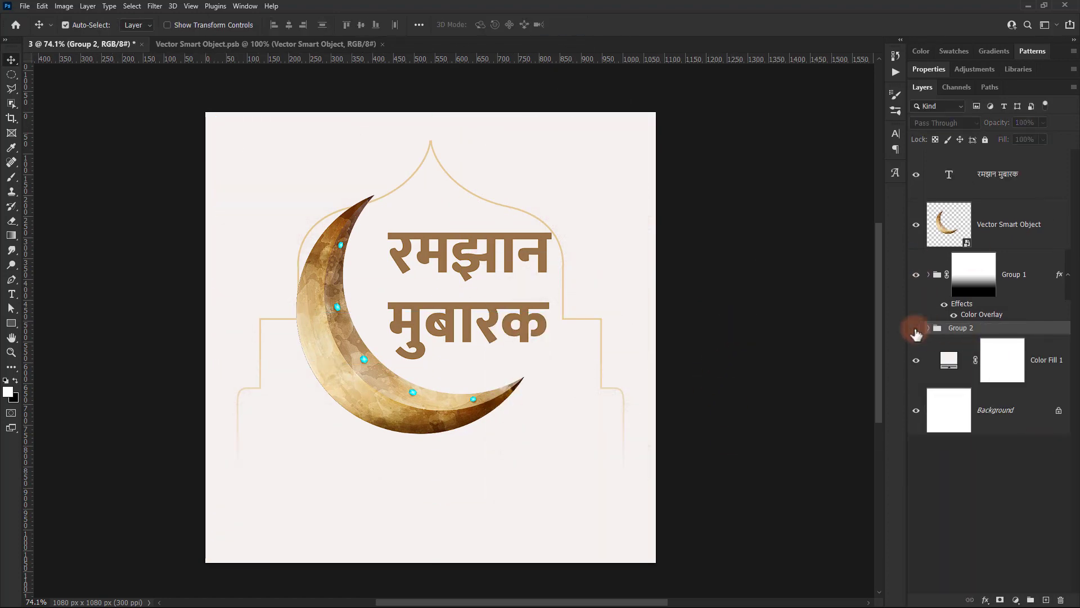
key(Delete)
Add a brown Solid Color fill layer and mask out its centre with a soft brush.
click(1043, 370)
click(1016, 600)
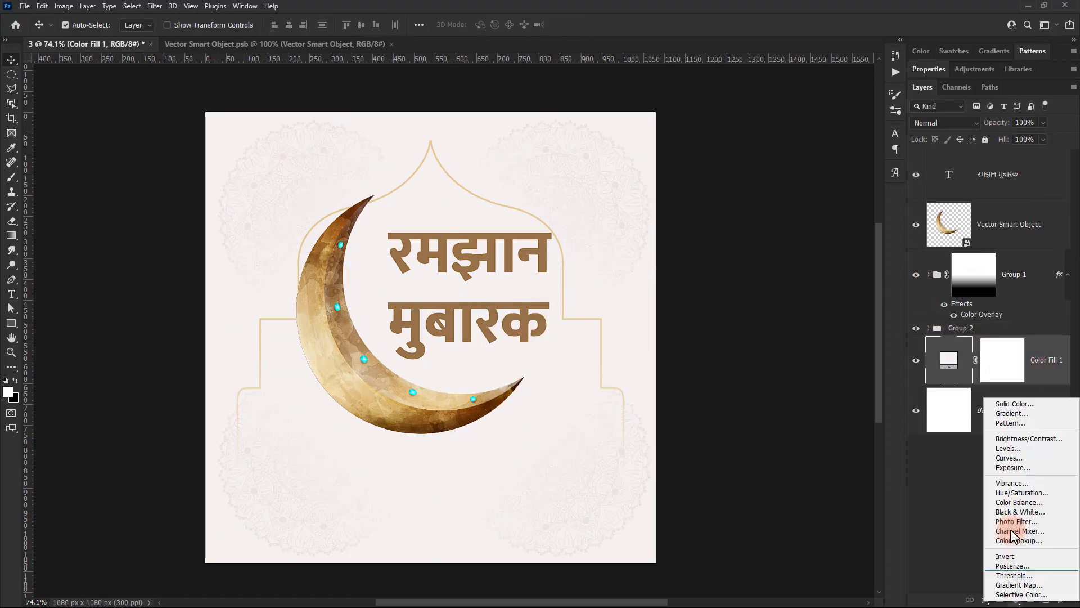
click(1007, 405)
click(923, 175)
key(ctrl+i)
key(b)
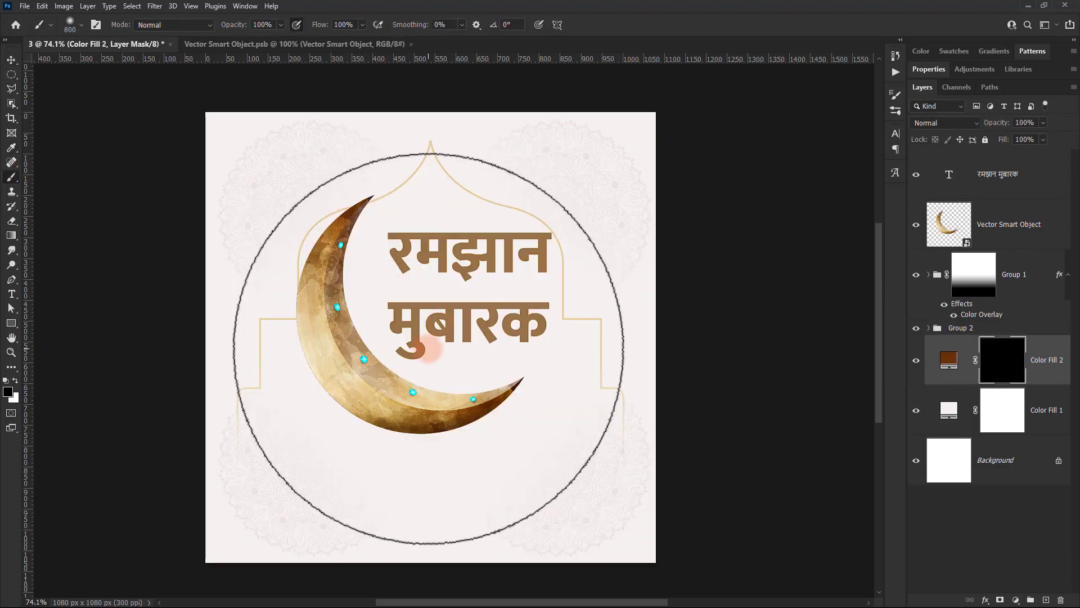
key(x)
click(427, 349)
key(ctrl+i)
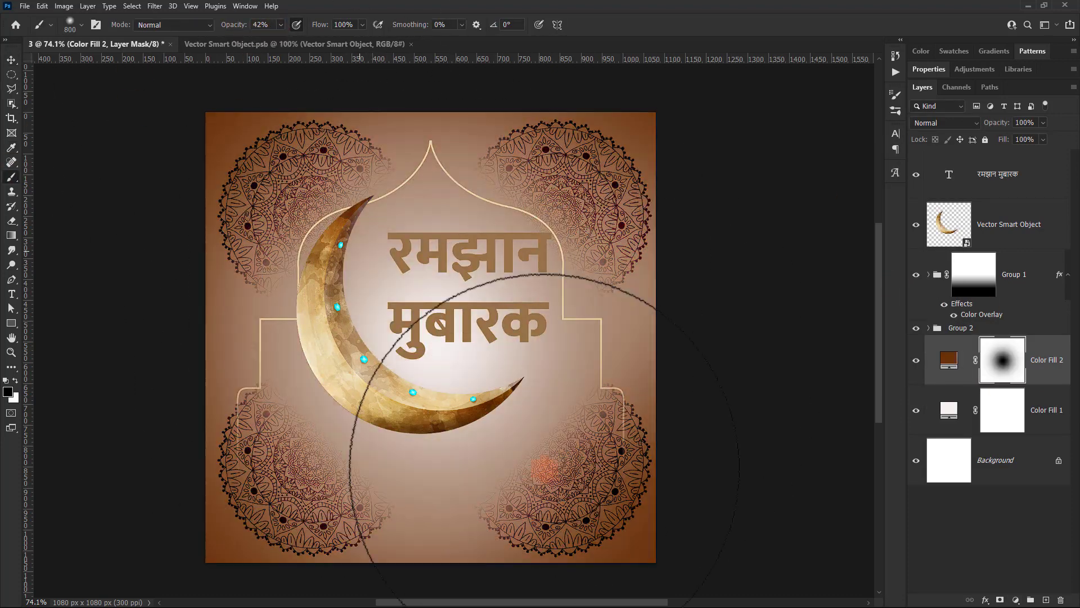
mouse_move(484, 450)
mouse_down()
mouse_move(506, 242)
mouse_move(393, 124)
mouse_up()
Set the brown fill layer to Color Burn at 40% opacity.
click(1043, 123)
drag(1045, 135, 1012, 141)
click(945, 122)
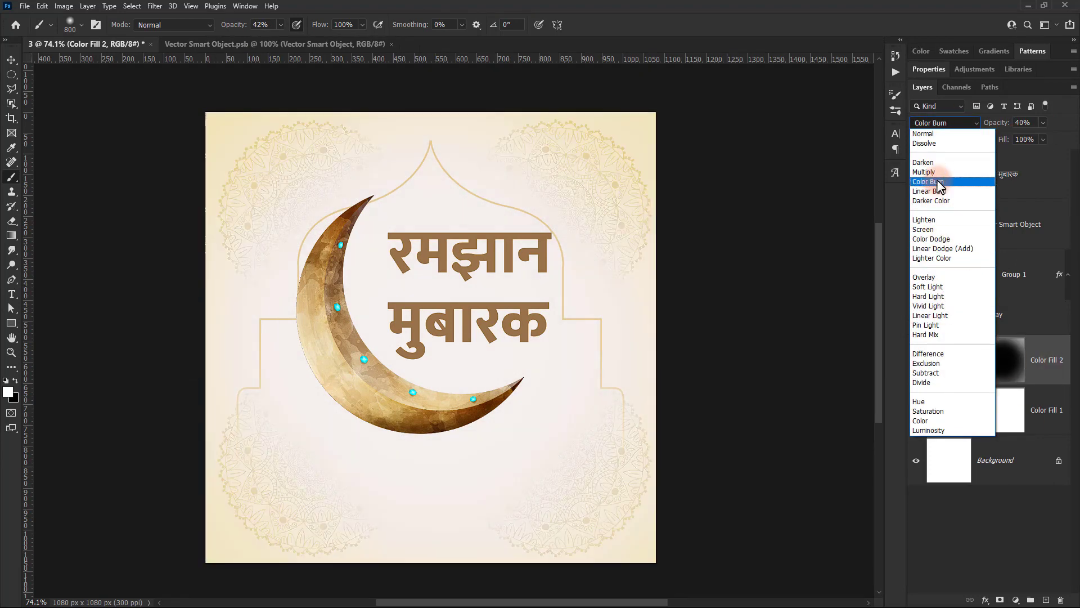
click(933, 181)
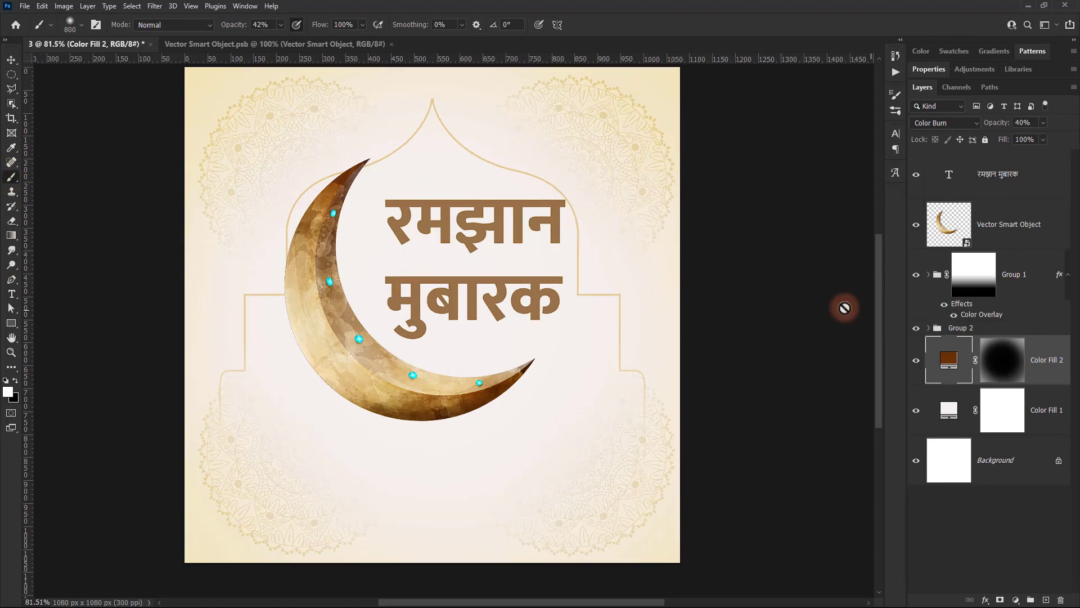
click(973, 274)
Paint a soft shadow beneath the crescent on a new layer with a soft round brush.
click(1046, 599)
alt+scroll(454, 273, up, 1)
right_click(454, 273)
click(406, 433)
key(x)
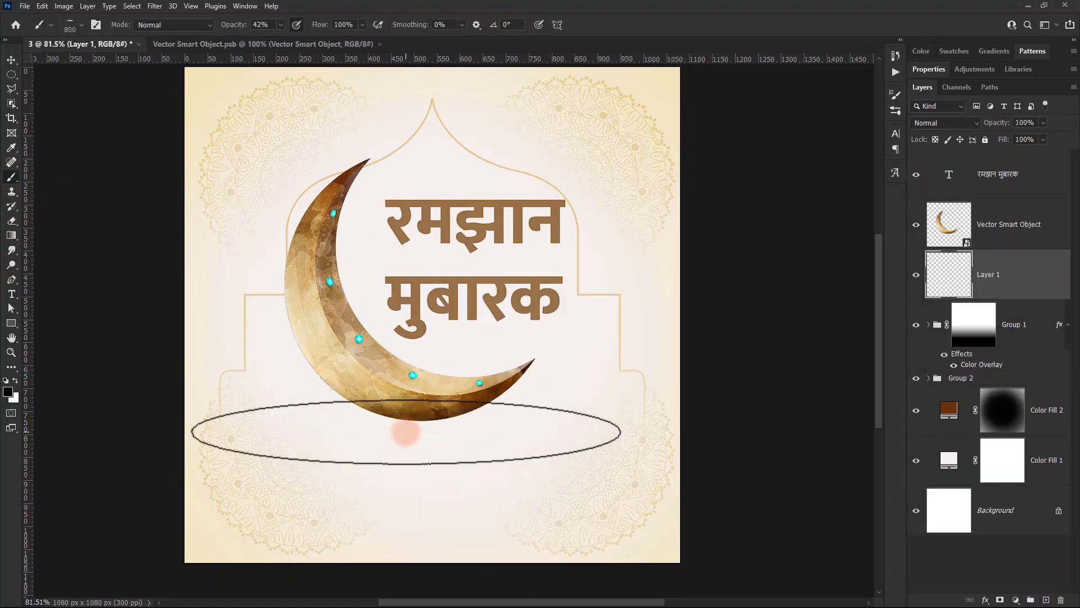
click(388, 423)
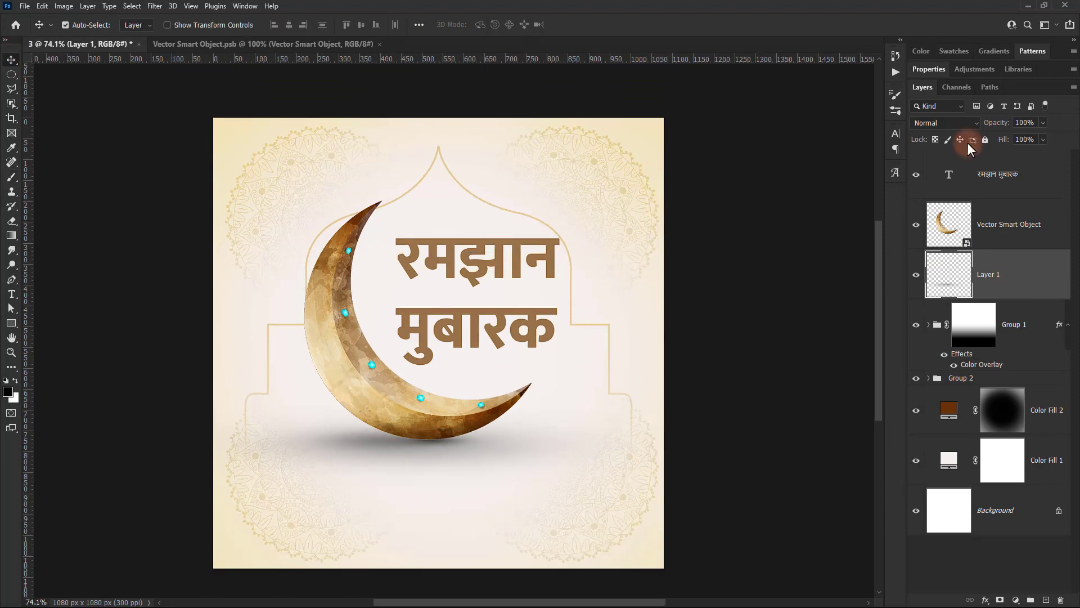
click(946, 123)
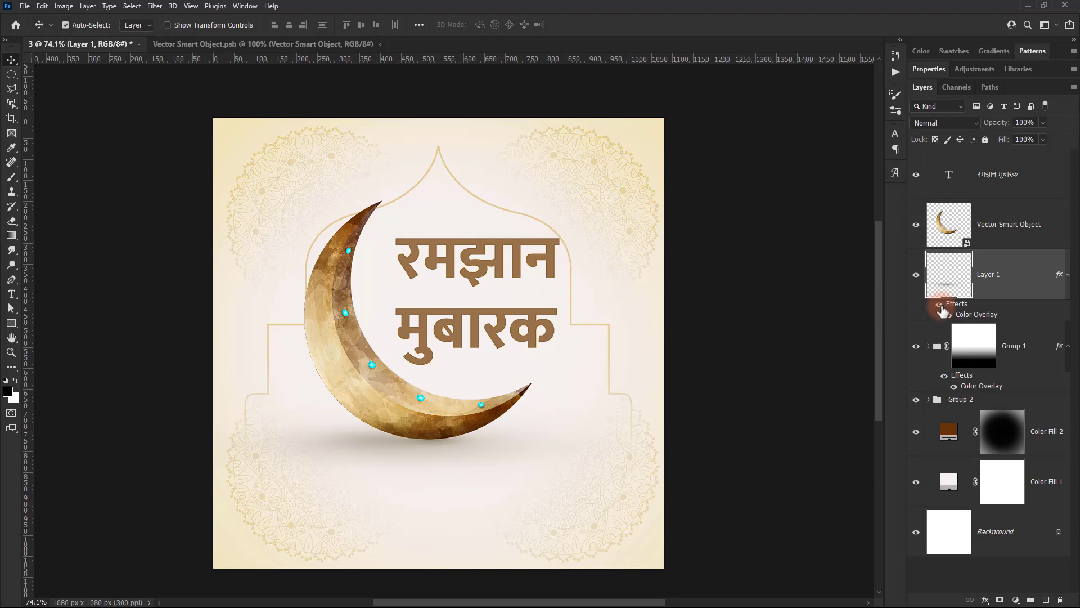
Edit the Hindi greeting text and commit the change.
double_click(494, 212)
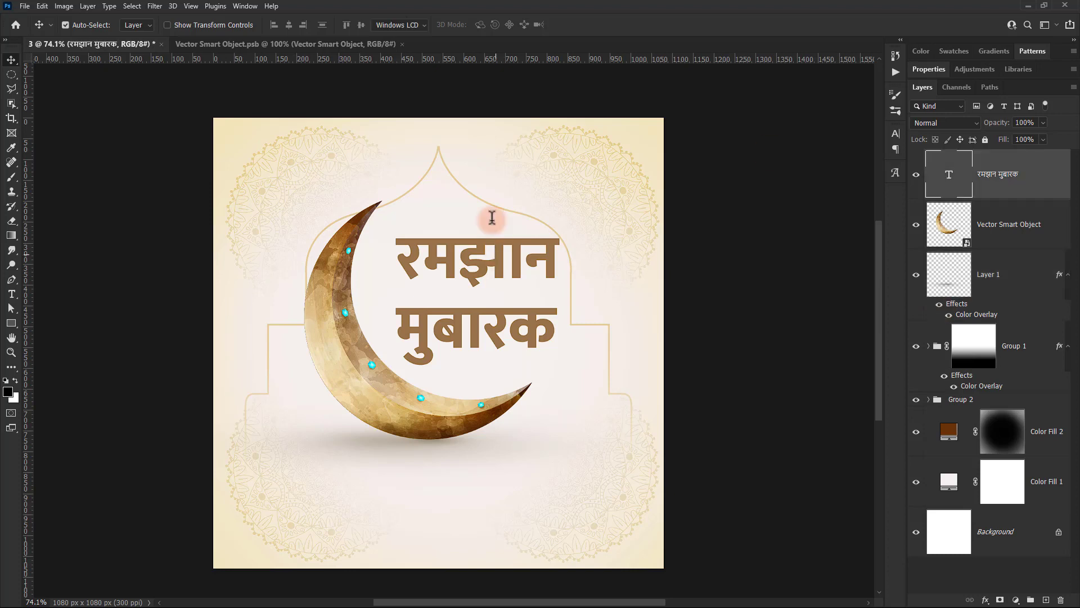
drag(397, 329, 694, 345)
click(444, 325)
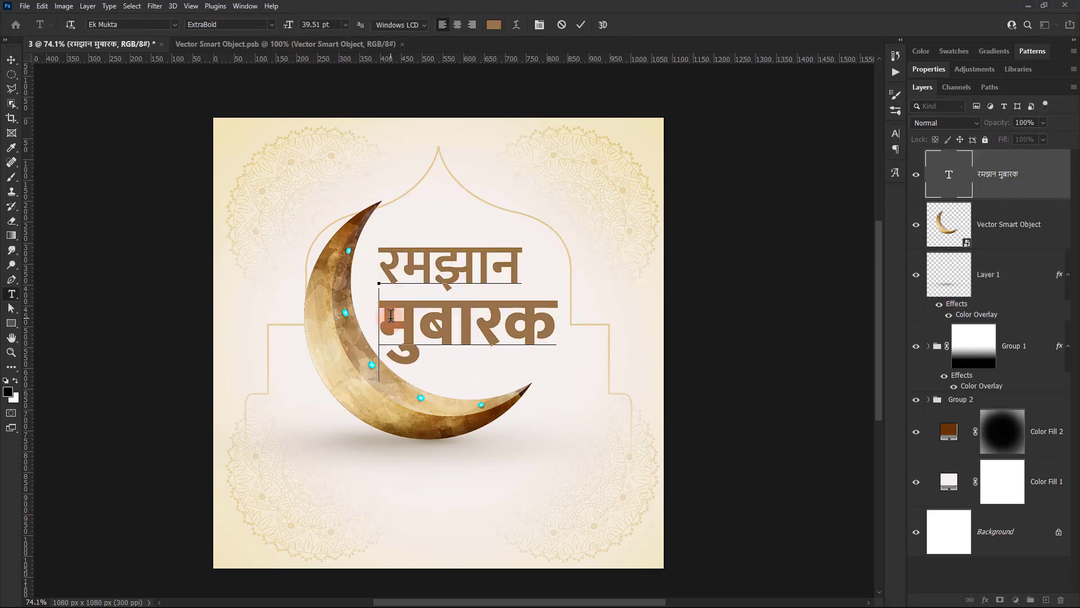
click(8, 63)
click(477, 318)
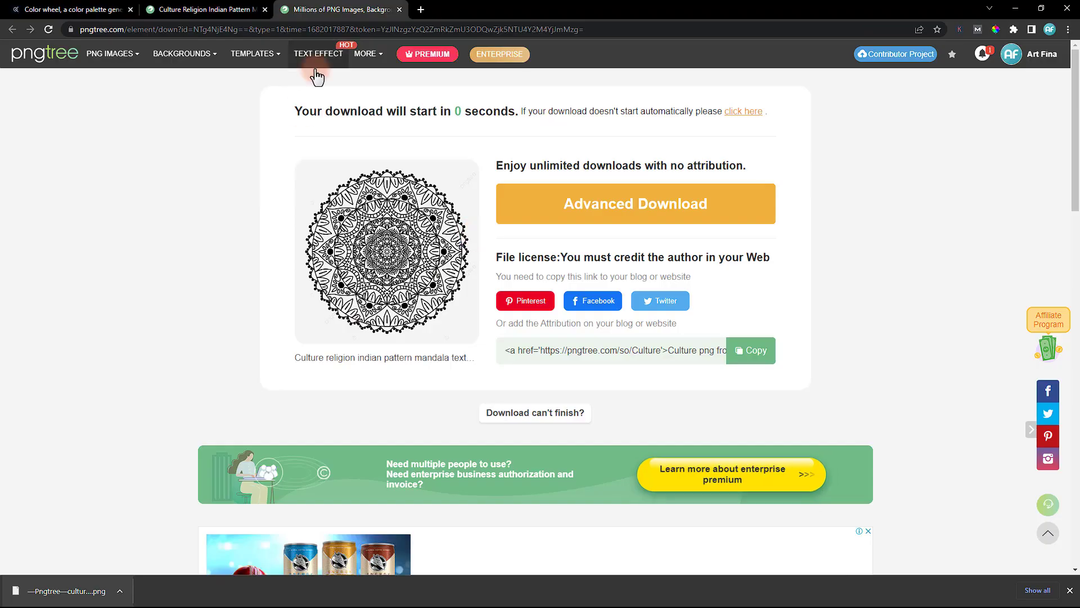
Find a brushed 'metal texture' image online and blend it into the title text.
click(394, 9)
text(metal texture)
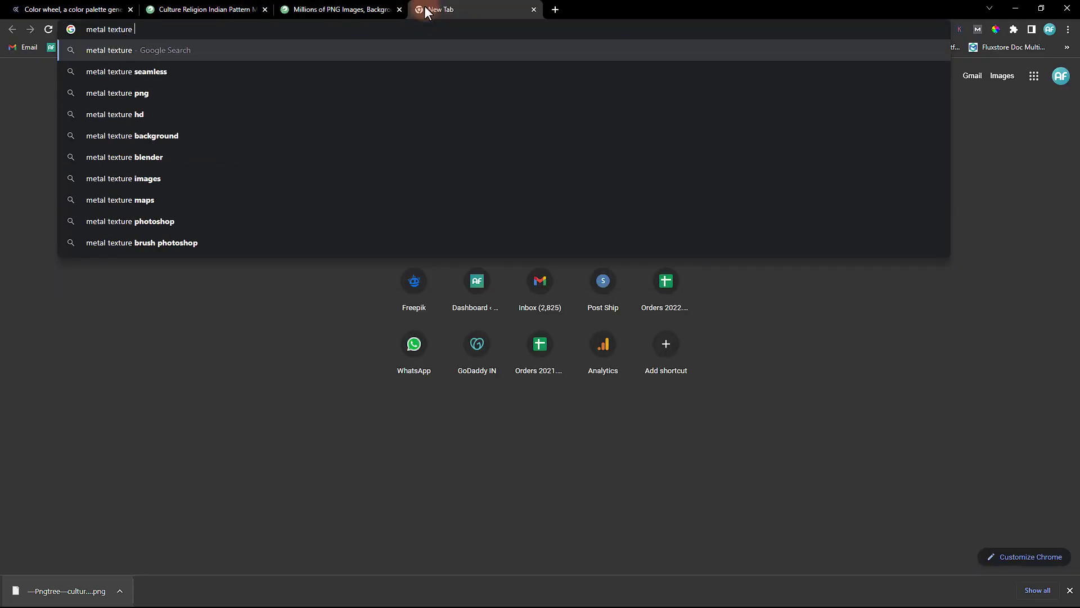
key(Return)
click(196, 112)
scroll(362, 349, down, 5)
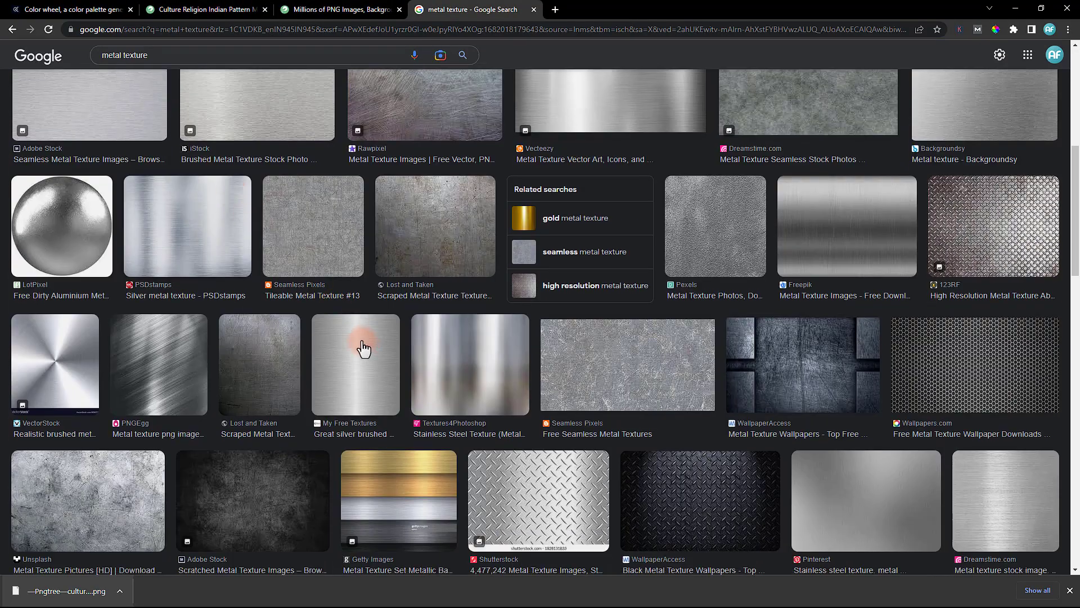
scroll(361, 350, down, 1)
click(720, 269)
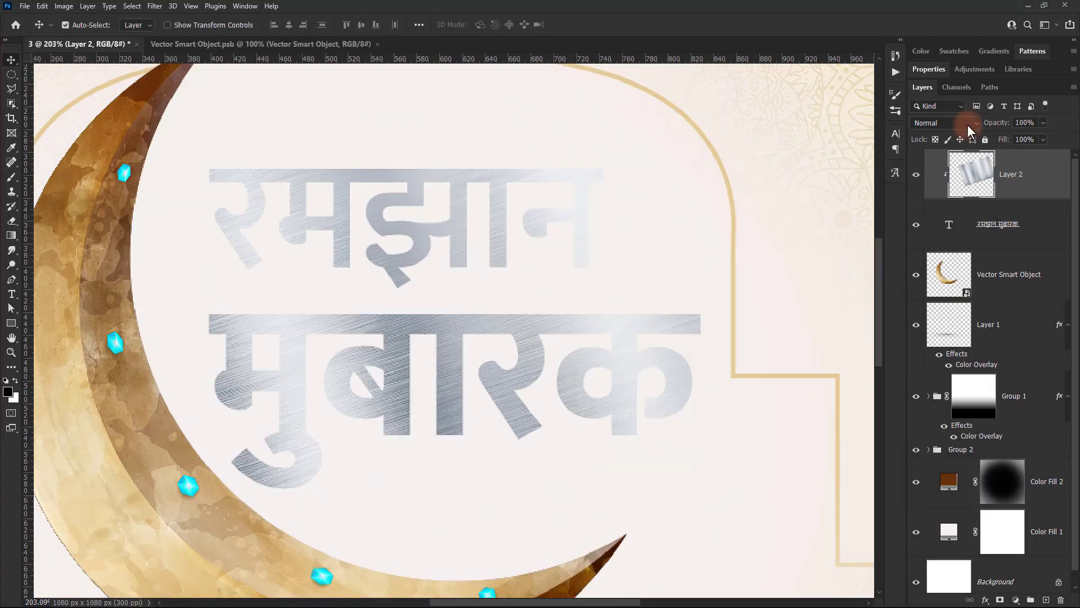
click(945, 122)
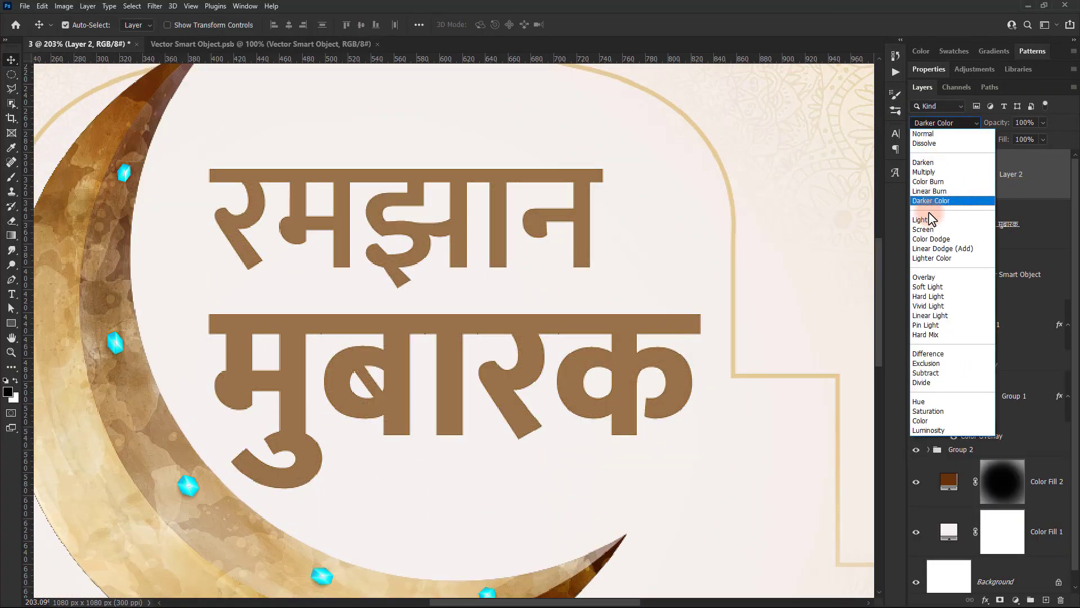
click(942, 259)
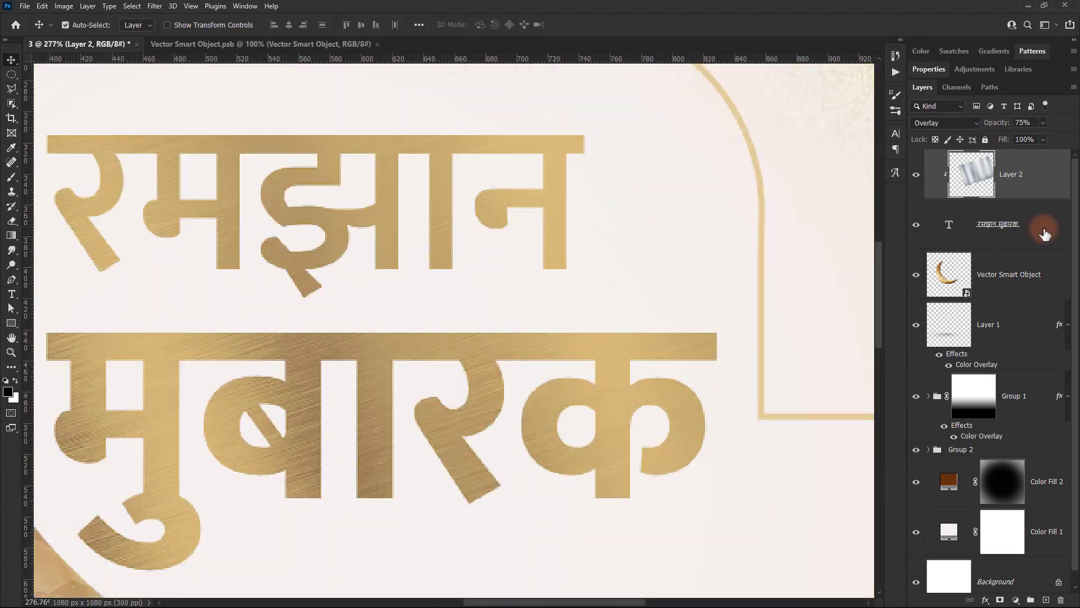
Give the title text a small, hard-edged dark brown drop shadow.
double_click(1041, 229)
drag(842, 241, 818, 240)
mouse_move(853, 210)
mouse_down()
mouse_move(820, 210)
mouse_move(819, 187)
mouse_up()
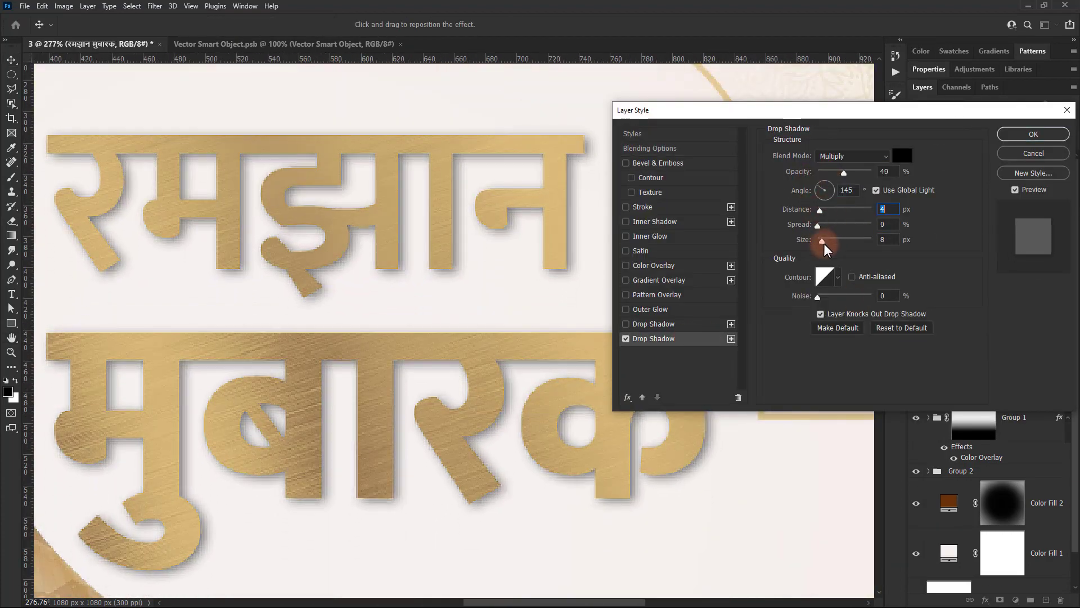
click(902, 156)
click(736, 246)
click(578, 350)
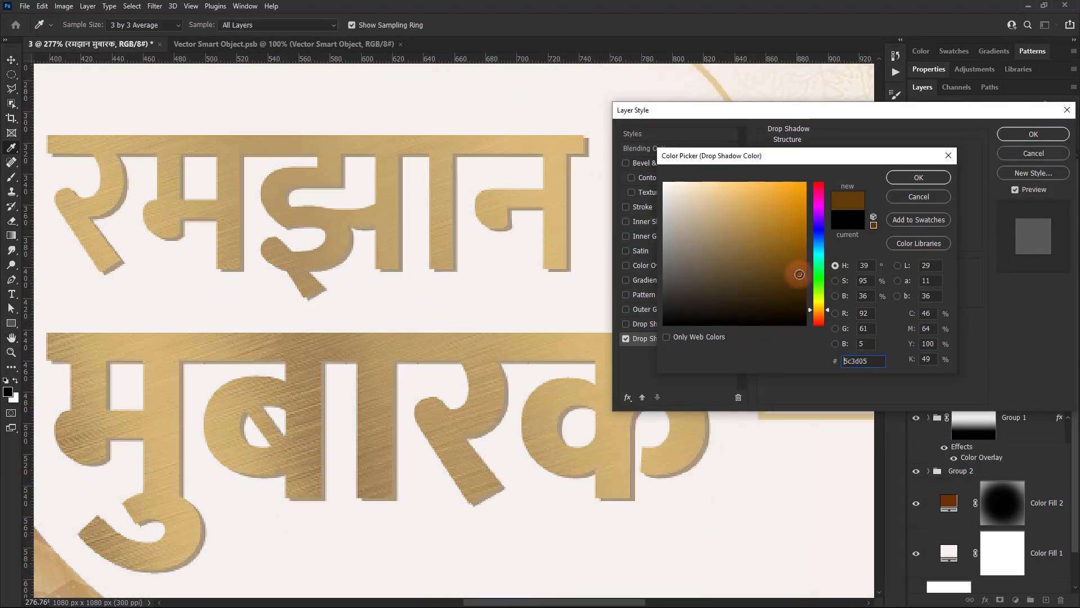
click(918, 177)
click(902, 155)
click(805, 234)
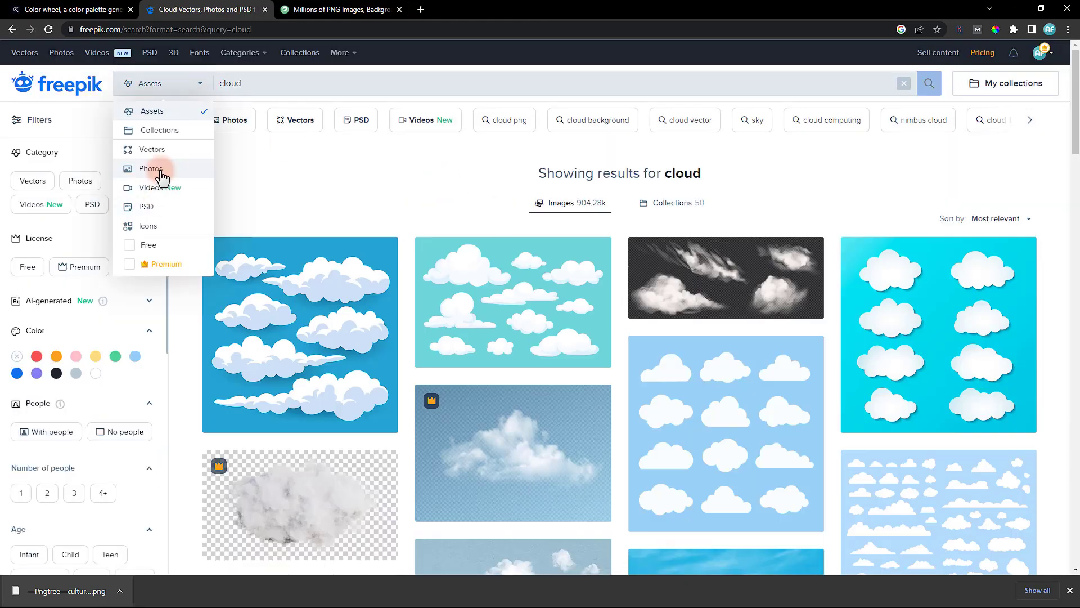
Filter the cloud search to black-background photos and open a dark cloud image.
click(163, 179)
click(56, 420)
scroll(355, 357, down, 5)
scroll(354, 357, down, 5)
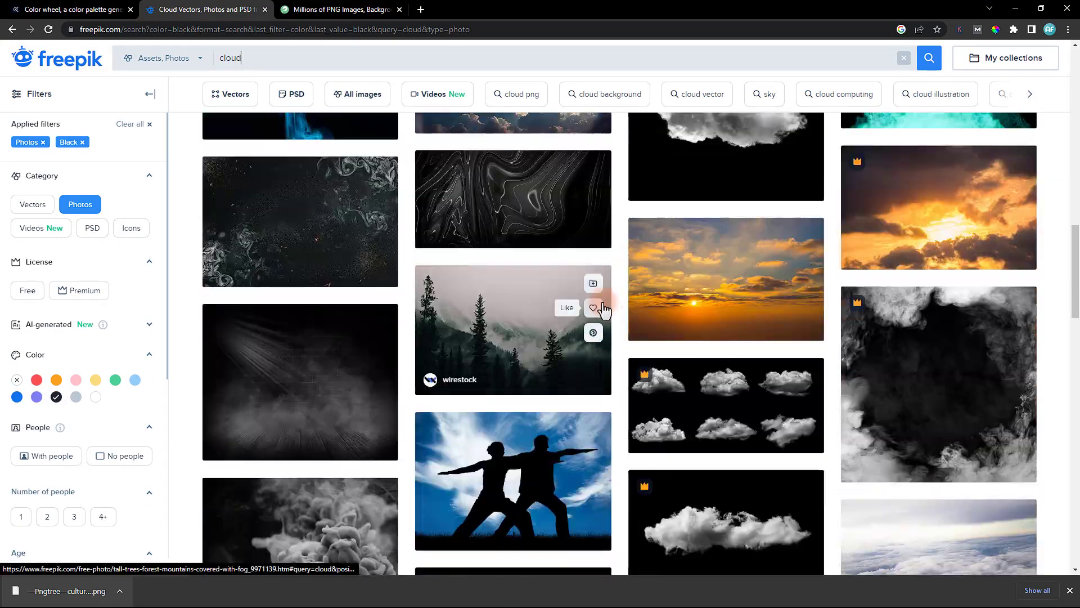
click(725, 523)
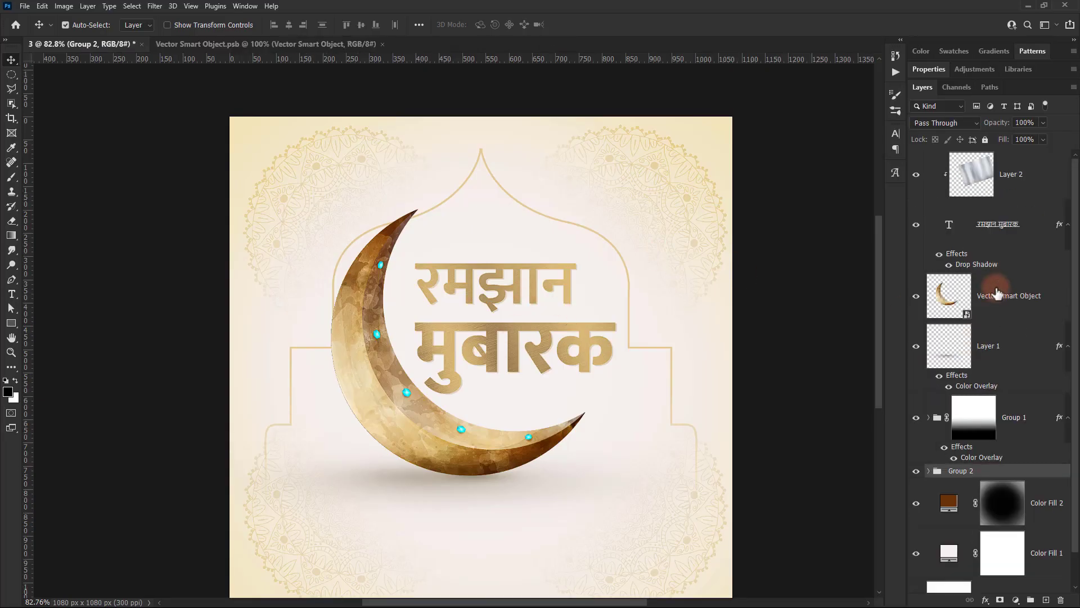
Set the cloud layer to Screen and arrange cloud copies around the poster's corners and edges.
click(946, 123)
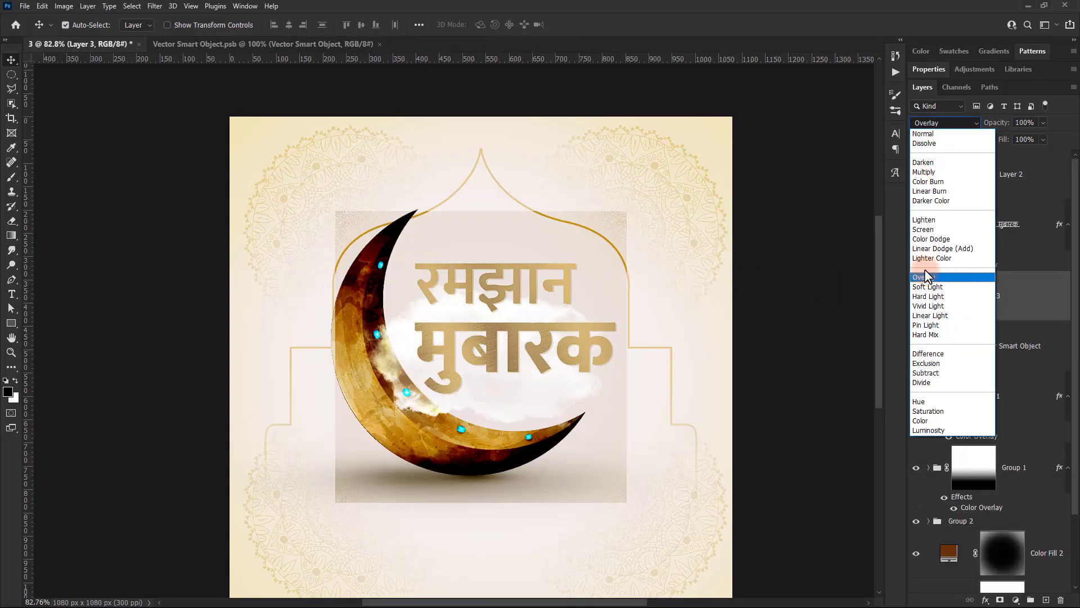
click(923, 229)
mouse_move(447, 390)
mouse_down()
mouse_move(441, 195)
mouse_move(622, 234)
mouse_move(311, 168)
mouse_up()
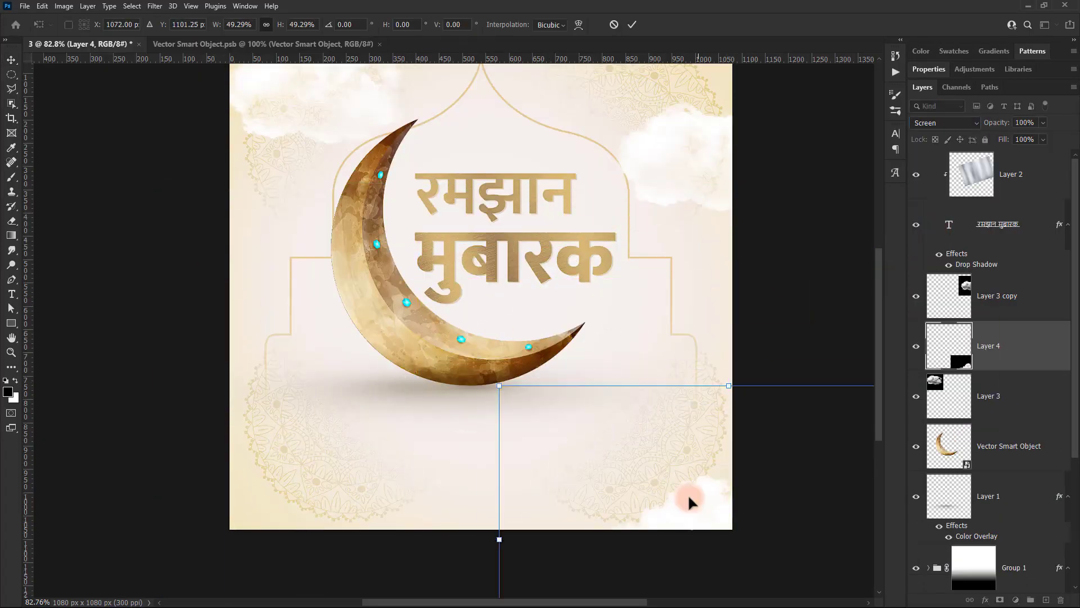
drag(321, 234, 336, 444)
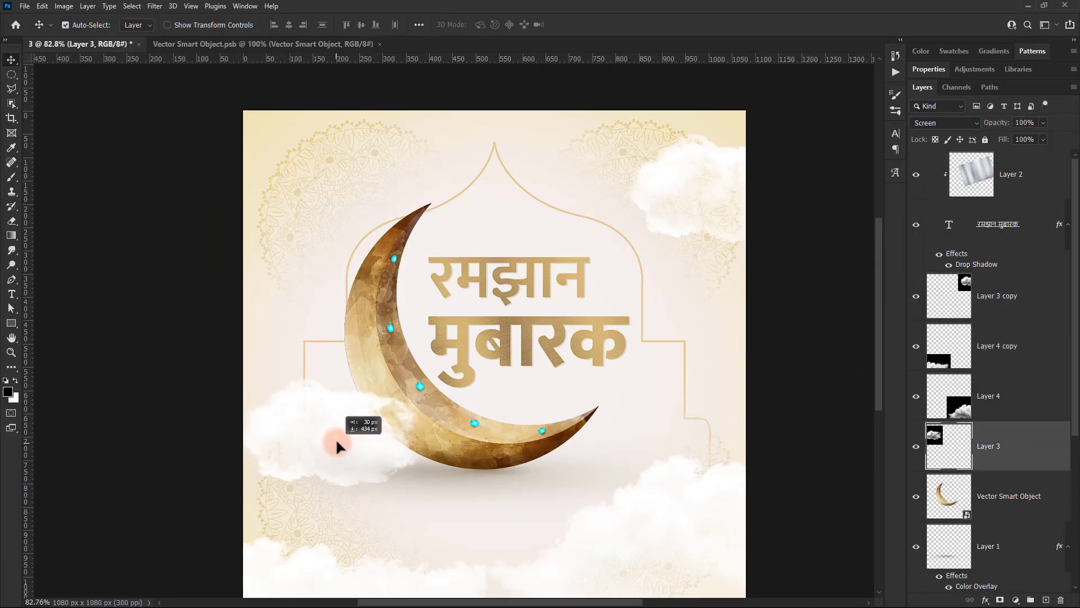
drag(692, 535, 289, 186)
drag(1008, 241, 950, 395)
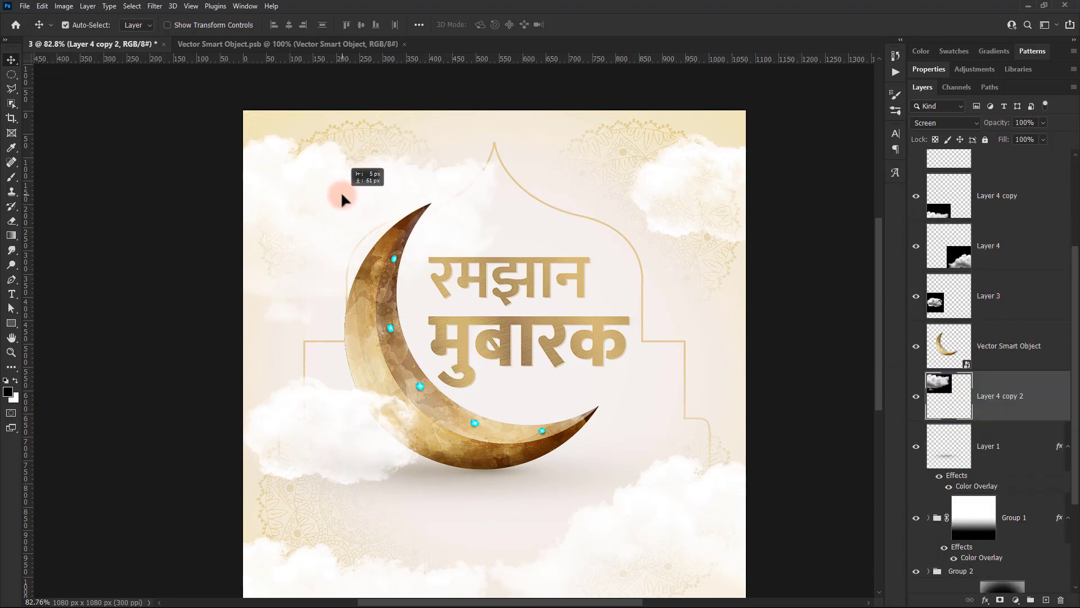
drag(345, 200, 502, 357)
drag(293, 371, 301, 384)
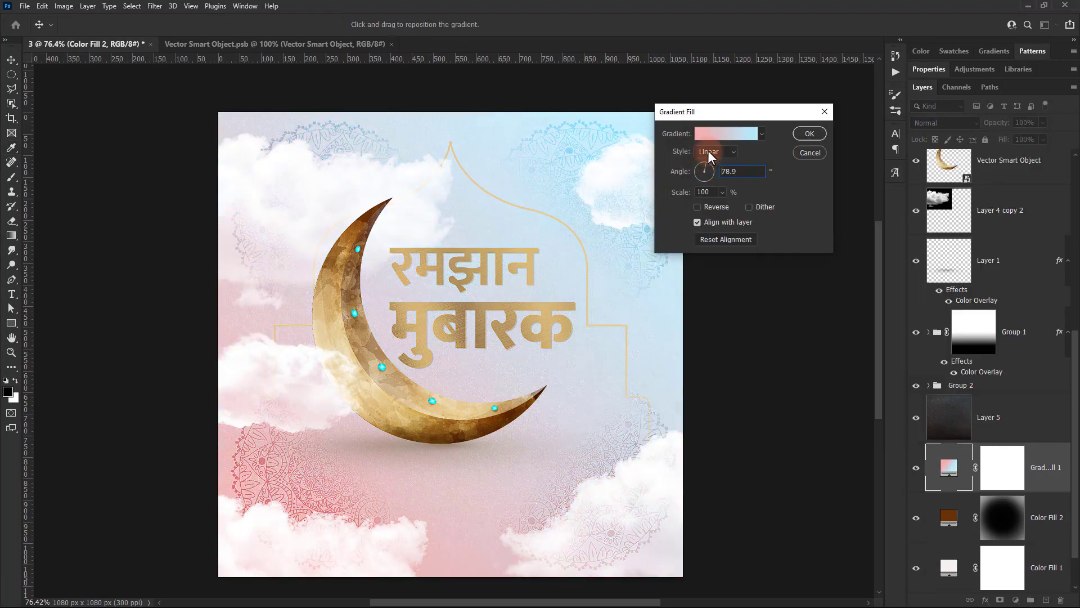
Add a 25%-opacity Gradient Fill running from pale pink to pale sky blue.
click(810, 134)
key(2)
key(5)
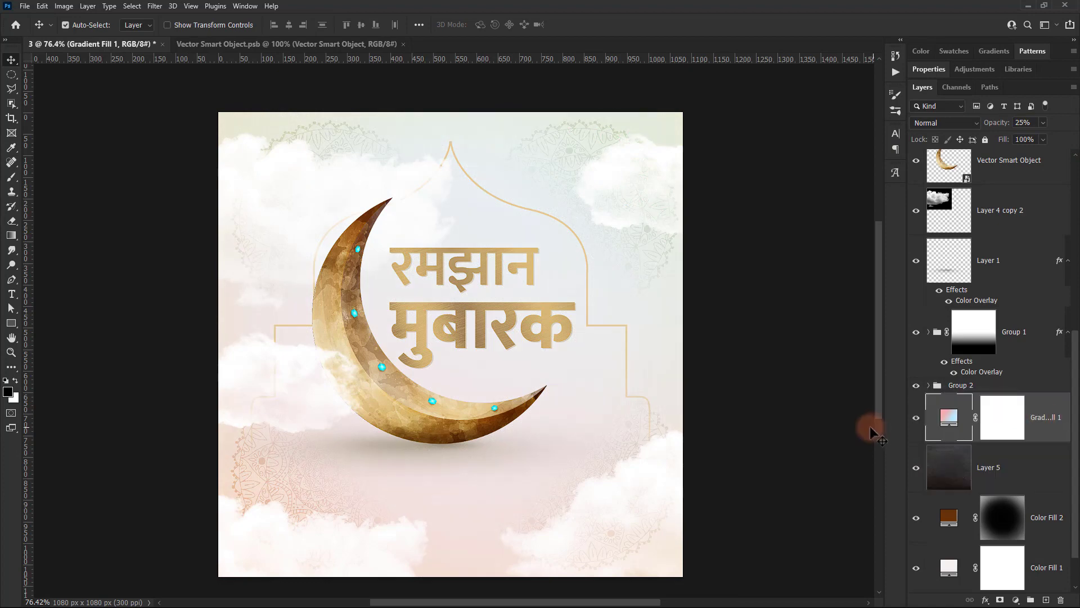
double_click(945, 461)
click(732, 134)
double_click(704, 358)
click(819, 302)
drag(821, 307, 821, 324)
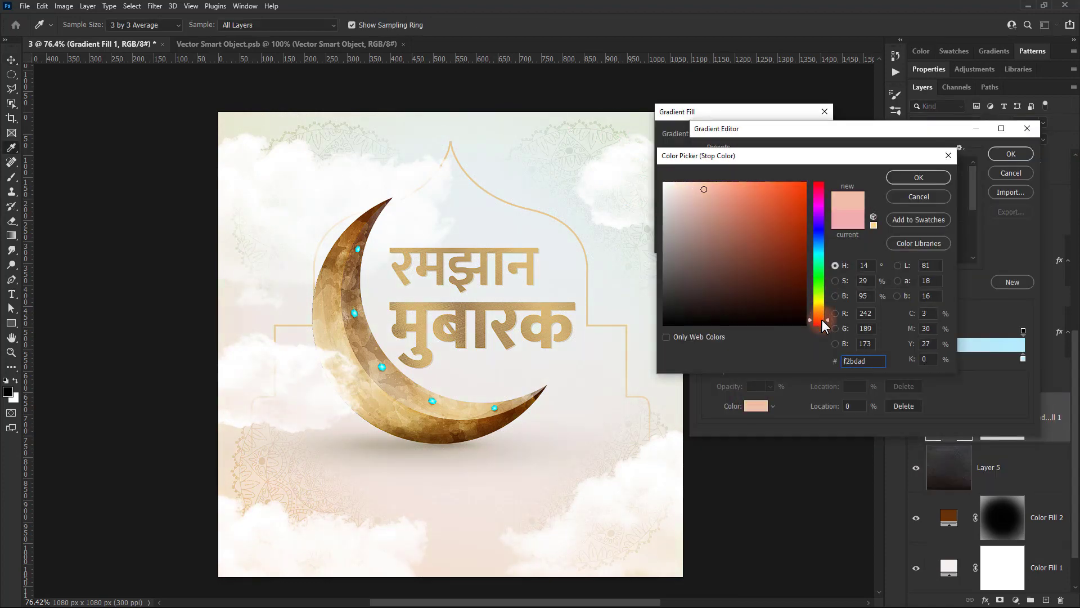
click(918, 177)
double_click(1023, 359)
click(750, 185)
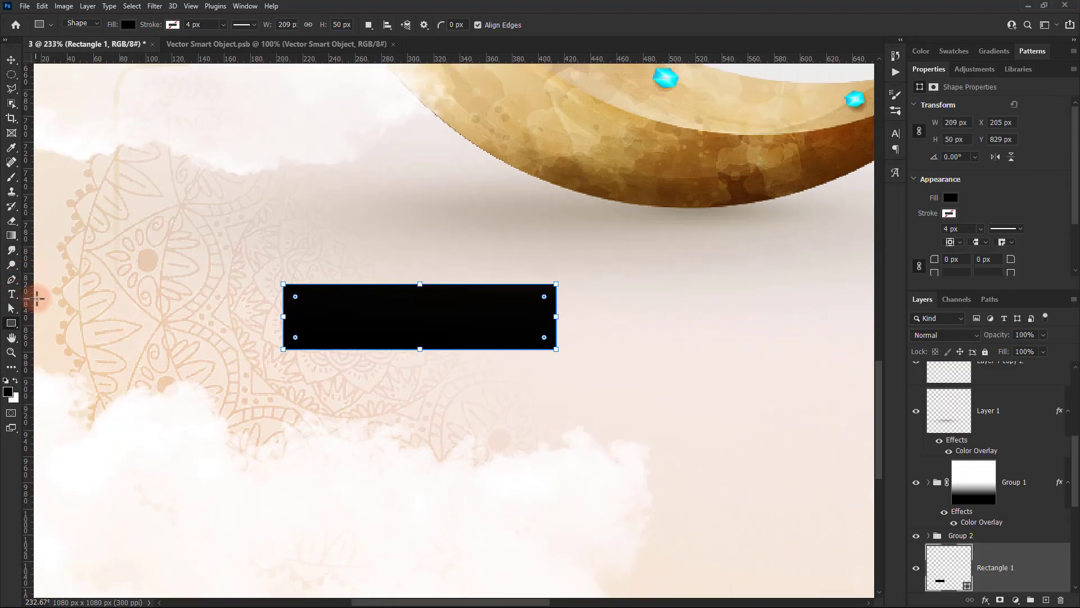
Slant the rectangle's bottom-left corner outward and curve that end into a banner tip.
drag(283, 350, 233, 349)
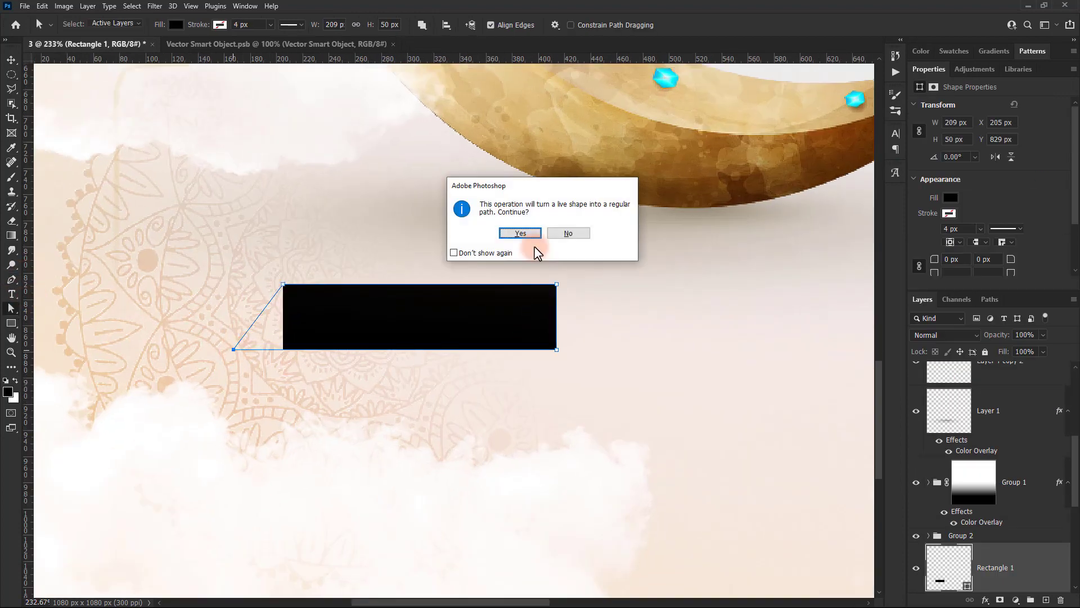
click(531, 239)
click(11, 280)
scroll(255, 315, up, 3)
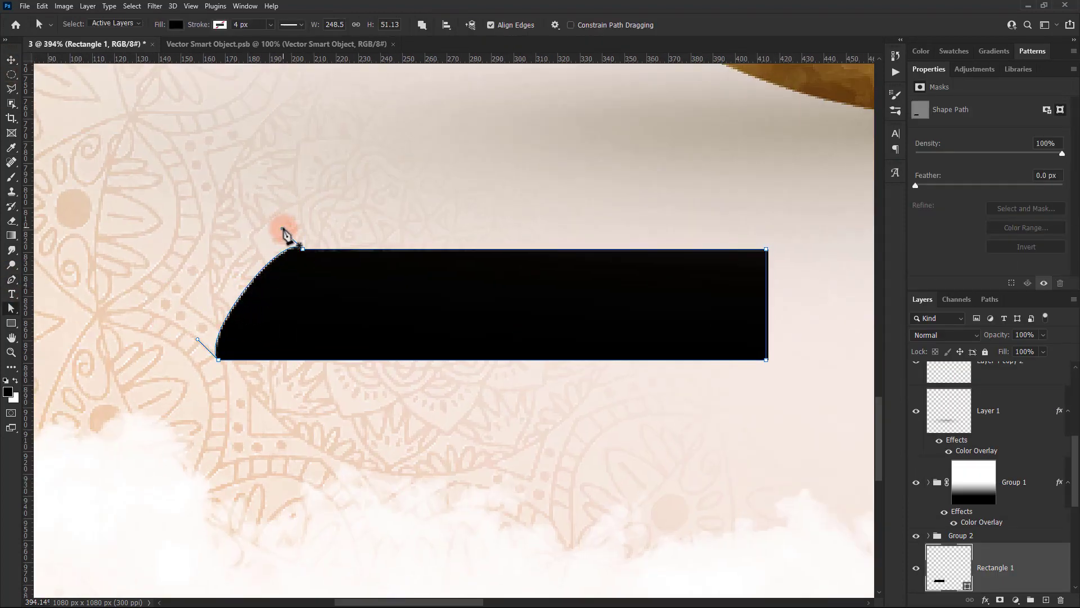
scroll(245, 344, down, 5)
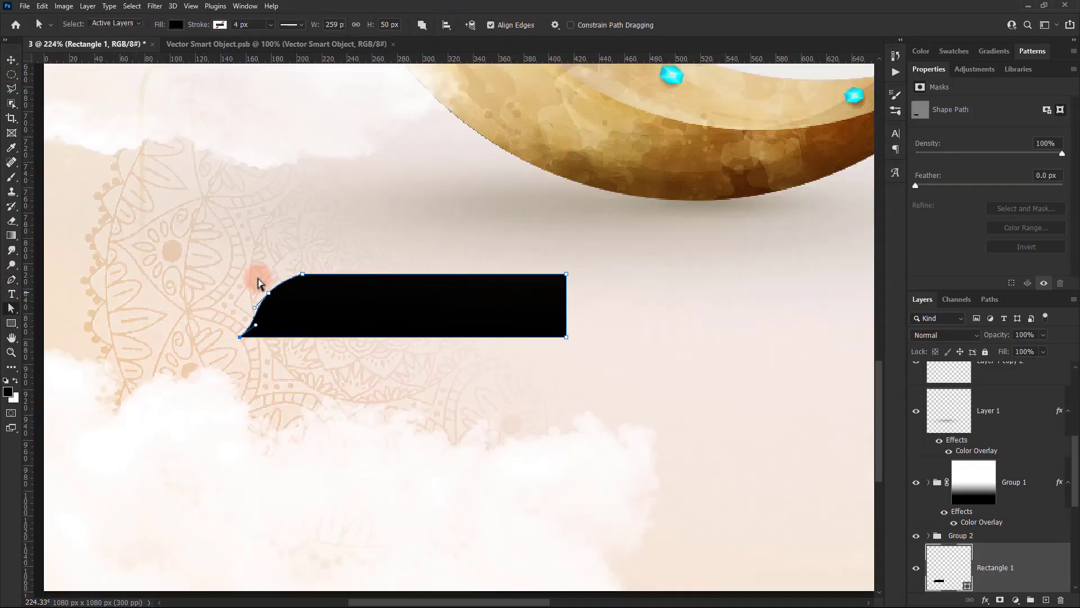
scroll(253, 273, down, 5)
Duplicate the banner piece, flip it horizontally and place it at the right end.
key(ctrl+j)
key(ctrl+t)
right_click(374, 325)
click(405, 543)
mouse_move(350, 342)
mouse_down()
mouse_move(482, 342)
mouse_move(452, 383)
mouse_up()
key(Return)
Duplicate both banner pieces and stretch the banner wider to the right.
shift+click(995, 467)
key(ctrl+j)
key(ctrl+t)
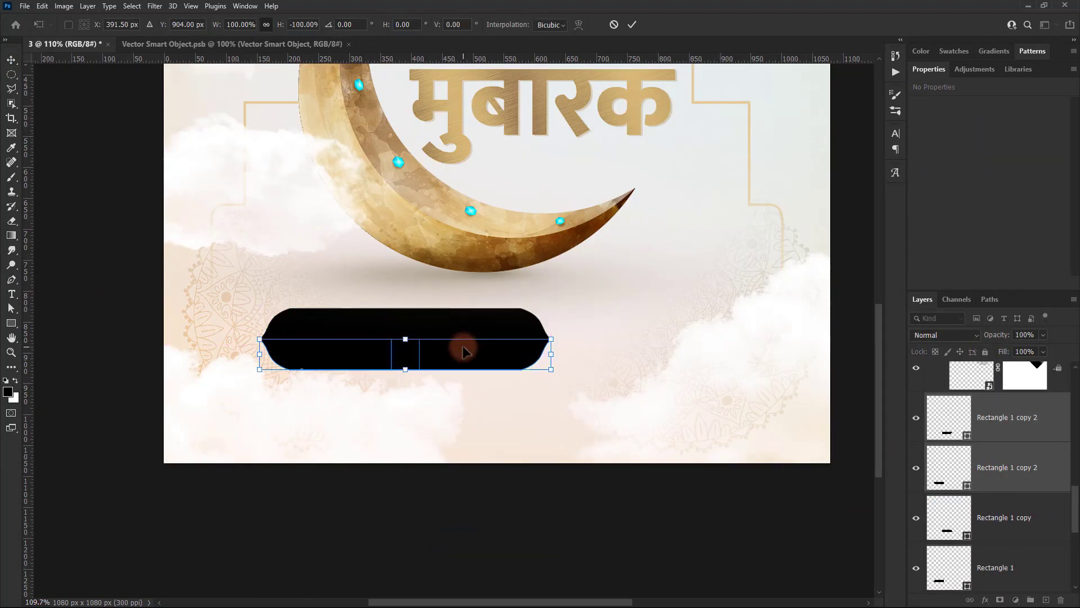
shift+click(1011, 518)
key(ctrl+t)
drag(551, 340, 634, 340)
Group the banner pieces as Group 4 and make the banner slightly taller.
key(Return)
key(ctrl+g)
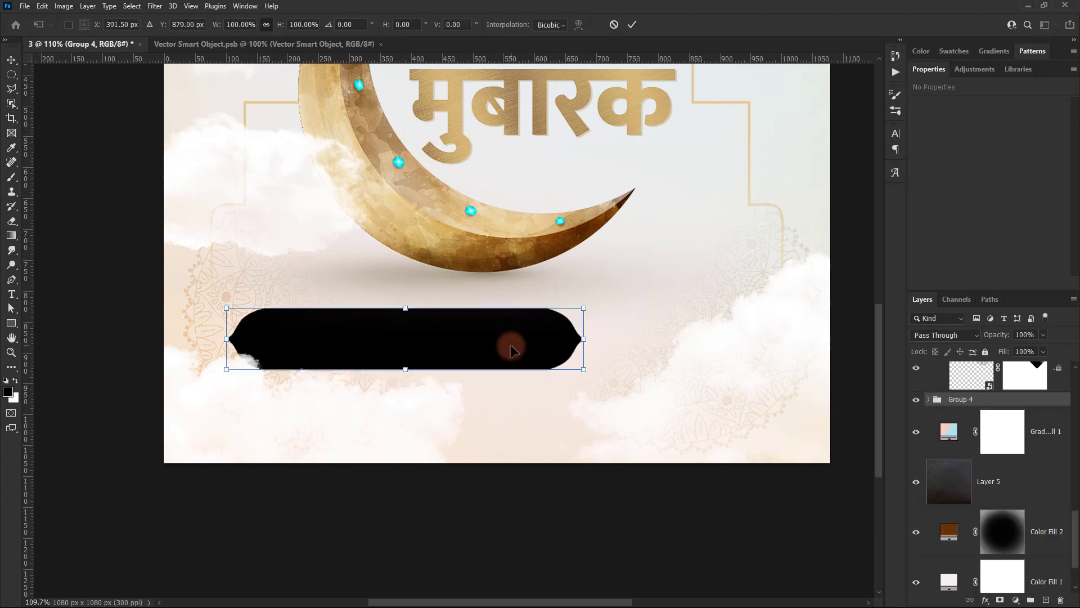
scroll(511, 344, down, 5)
key(ctrl+t)
drag(511, 414, 511, 419)
key(Return)
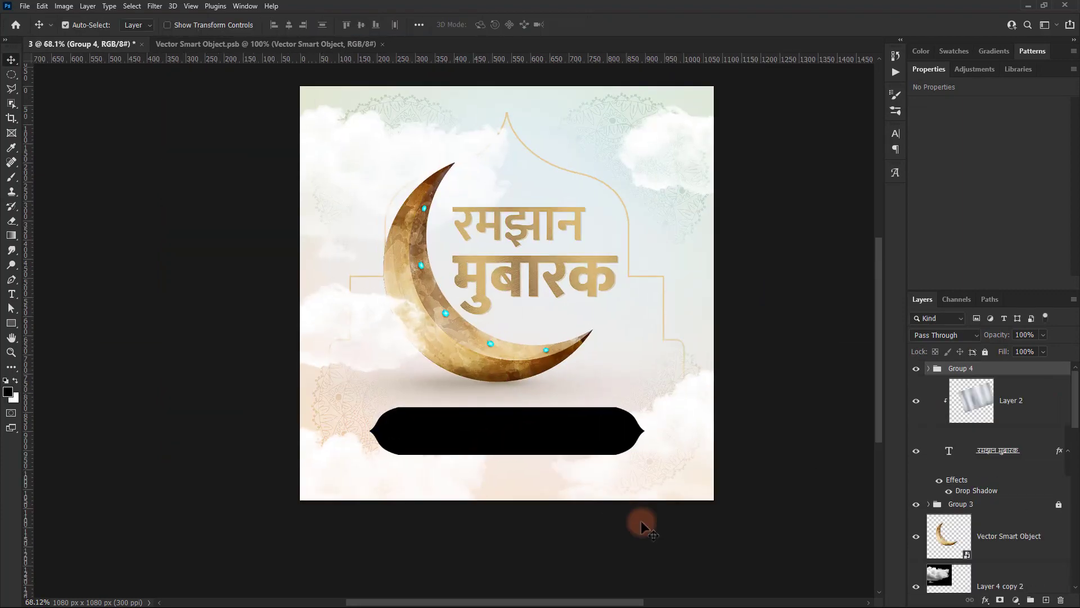
scroll(1060, 397, down, 3)
Bring the cloud layers above the banner and lock them.
scroll(646, 482, up, 2)
click(646, 482)
click(993, 450)
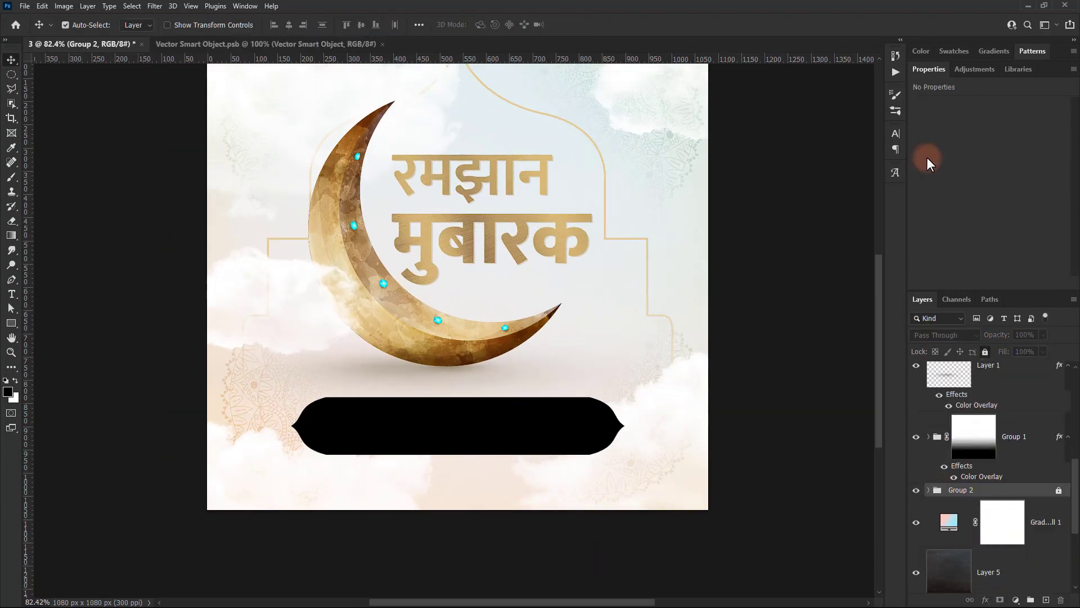
click(692, 426)
click(240, 458)
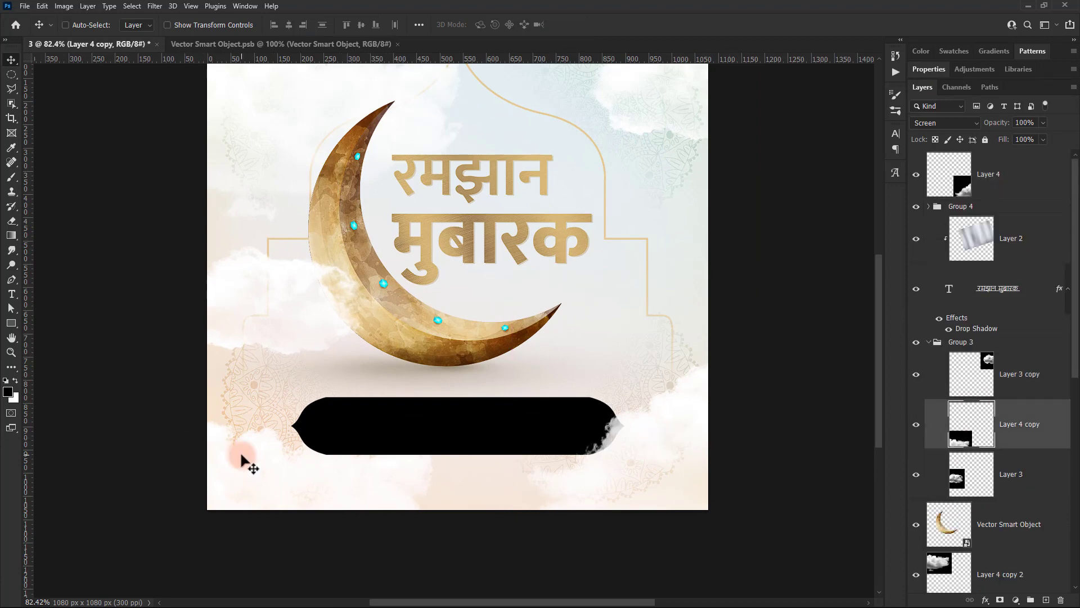
key(ctrl+shift+bracketright)
scroll(651, 429, up, 3)
click(393, 415)
click(983, 249)
Convert the banner group (Group 4) into a Smart Object.
click(990, 358)
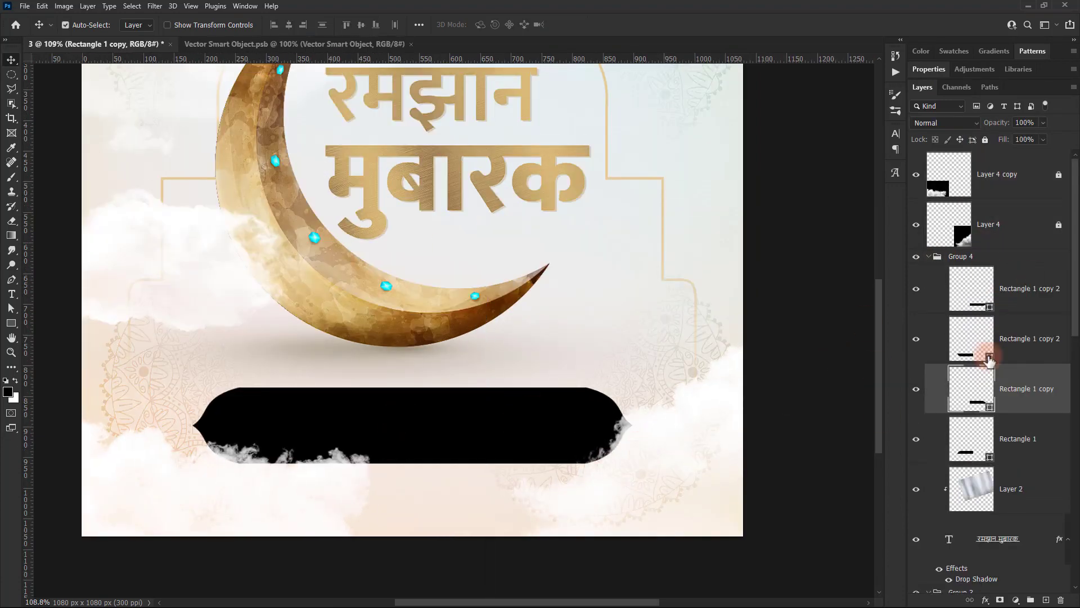
right_click(1012, 262)
click(1010, 287)
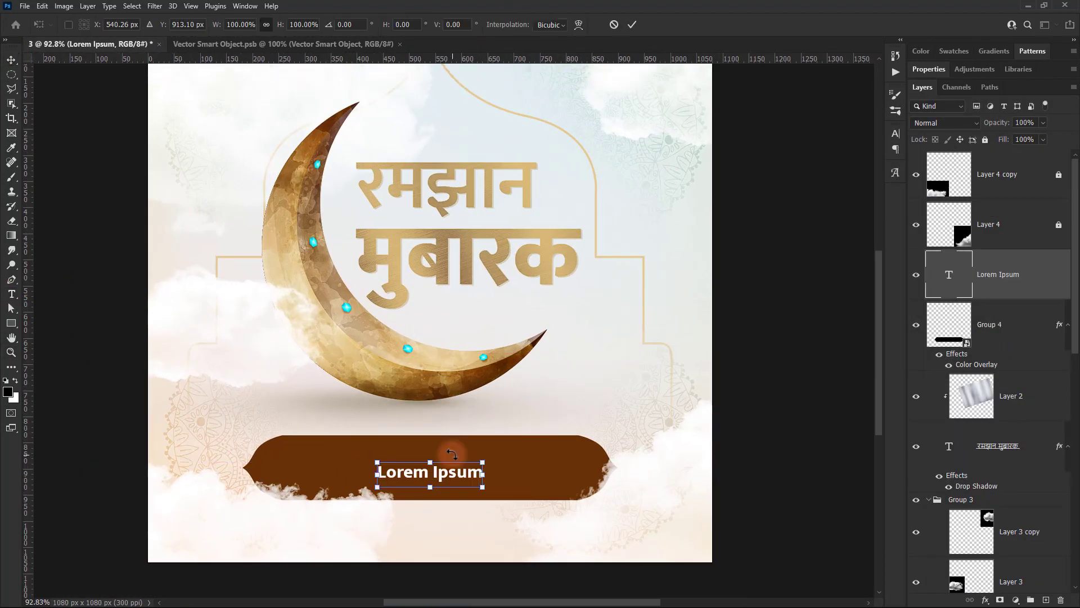
Replace the banner's Lorem Ipsum text with the Marathi word शुभेछुक.
double_click(430, 471)
click(992, 542)
text(shu)
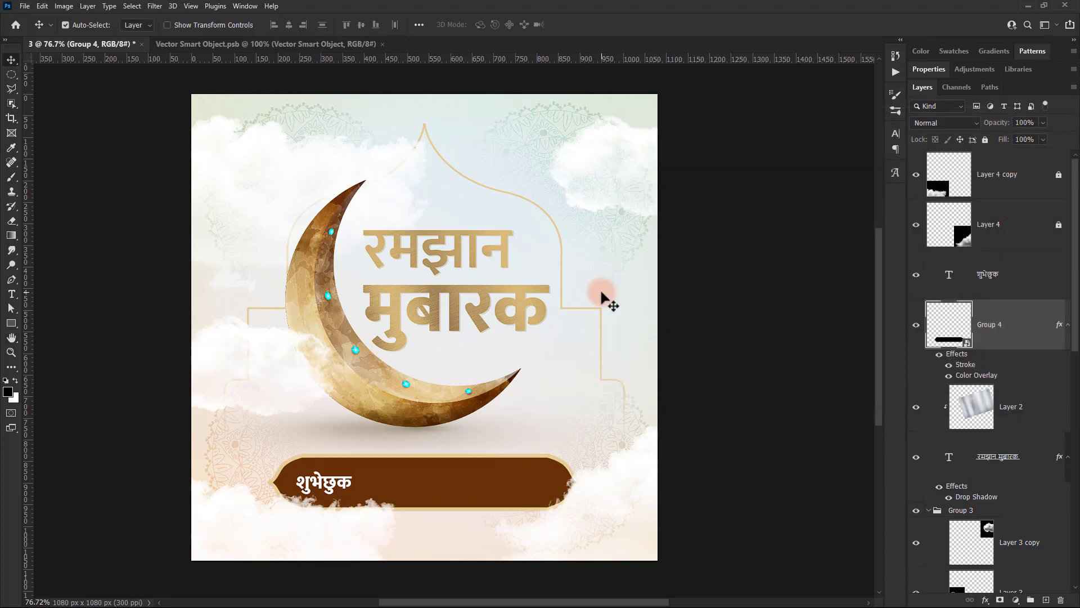
scroll(366, 394, down, 2)
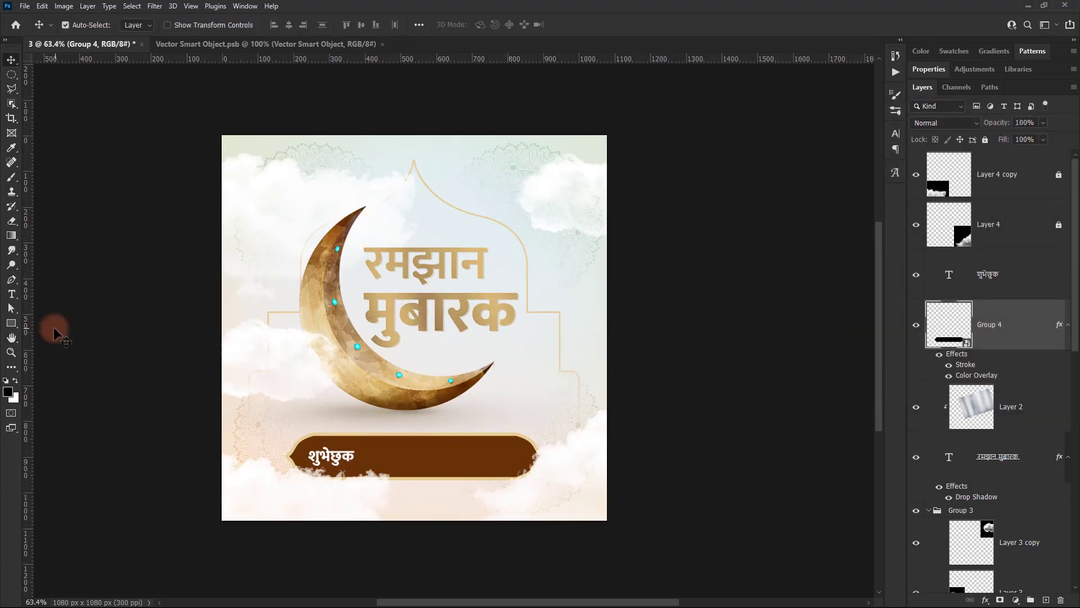
Draw a poster-sized rectangle with no fill and a gold outline.
drag(644, 495, 653, 504)
click(129, 24)
click(106, 46)
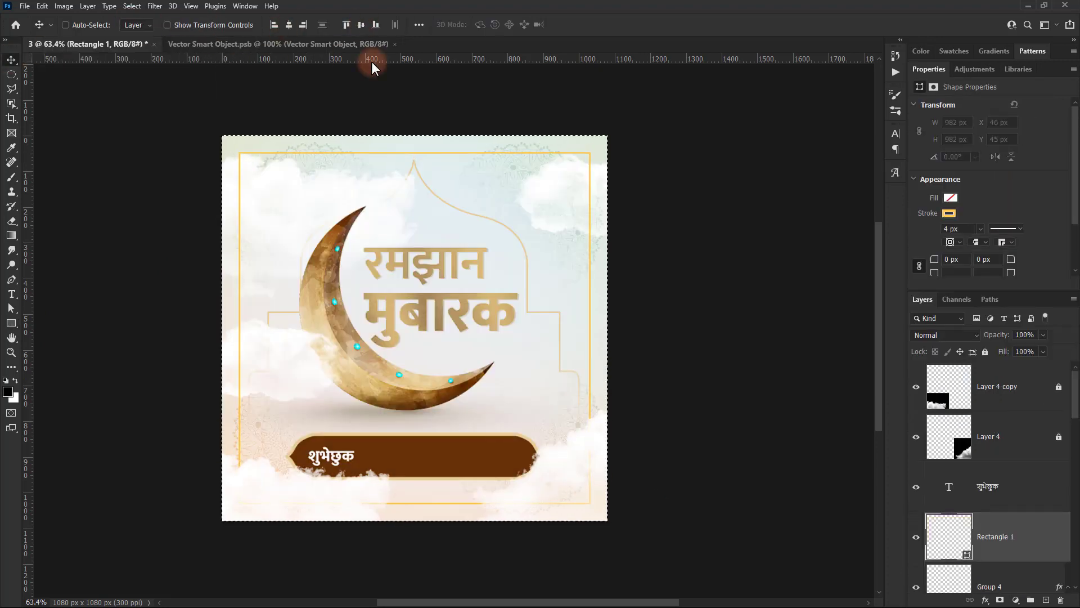
click(173, 24)
click(113, 83)
Bring the gold frame to the front and enlarge it slightly toward the edges.
key(v)
key(ctrl+shift+bracketright)
key(ctrl+t)
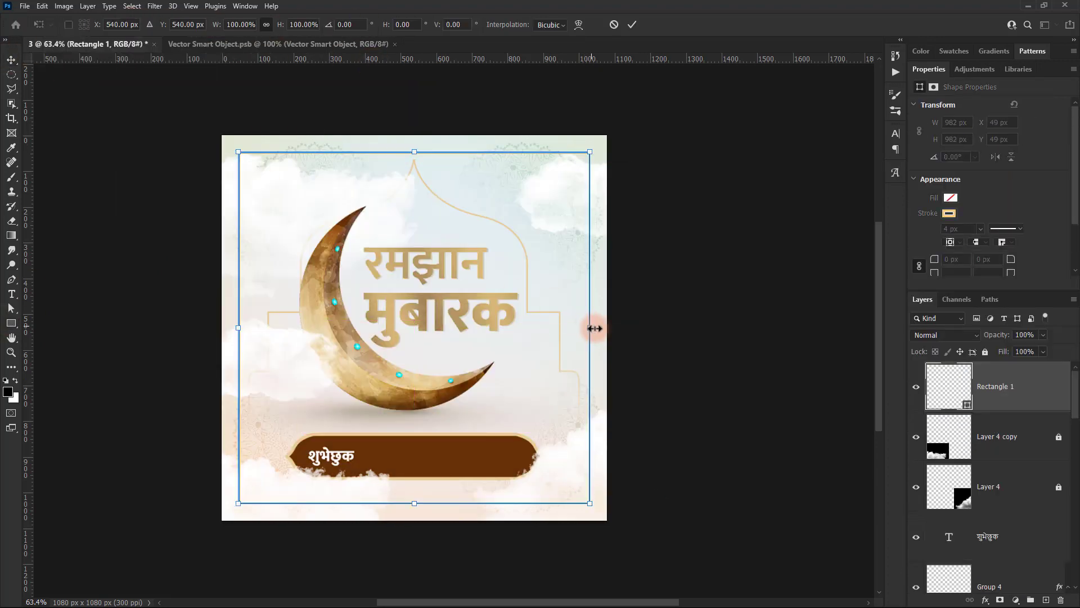
drag(591, 327, 596, 327)
key(Return)
click(928, 381)
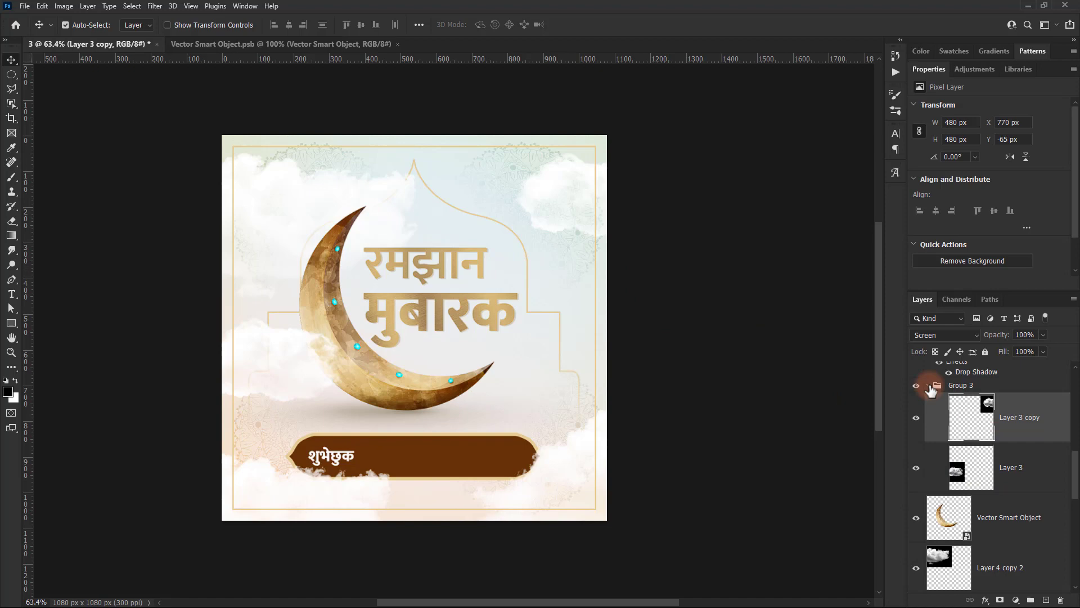
double_click(929, 69)
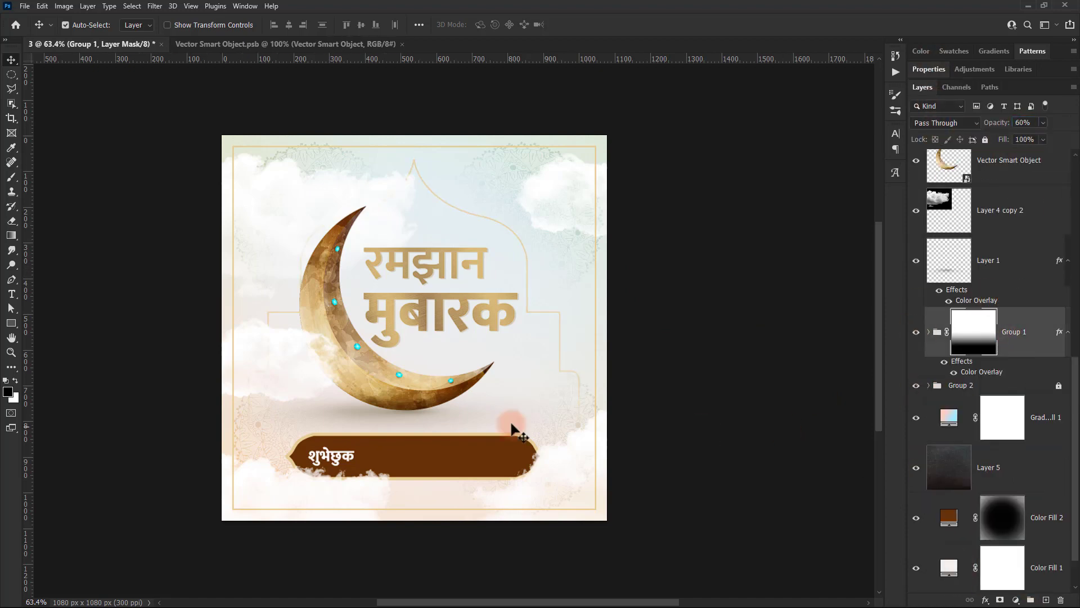